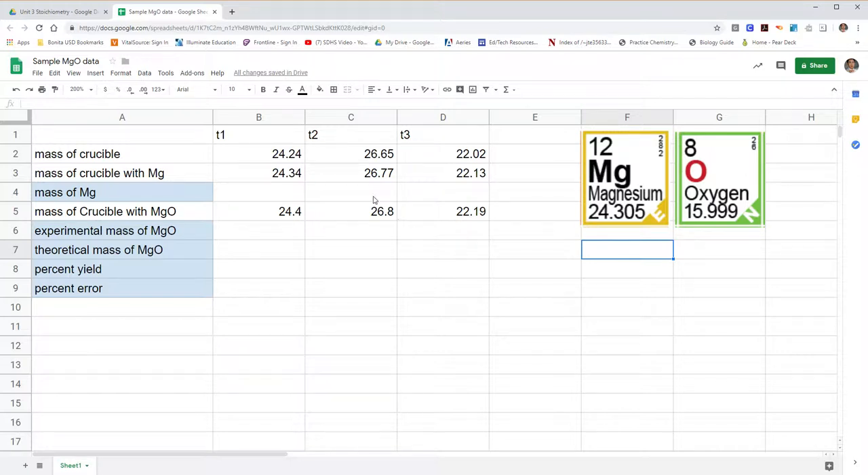
- Examine the trial headings, the row labels and the recorded crucible masses for the three trials
{"action": "left_click_drag", "start_coordinate": [225, 135], "coordinate": [471, 135]}
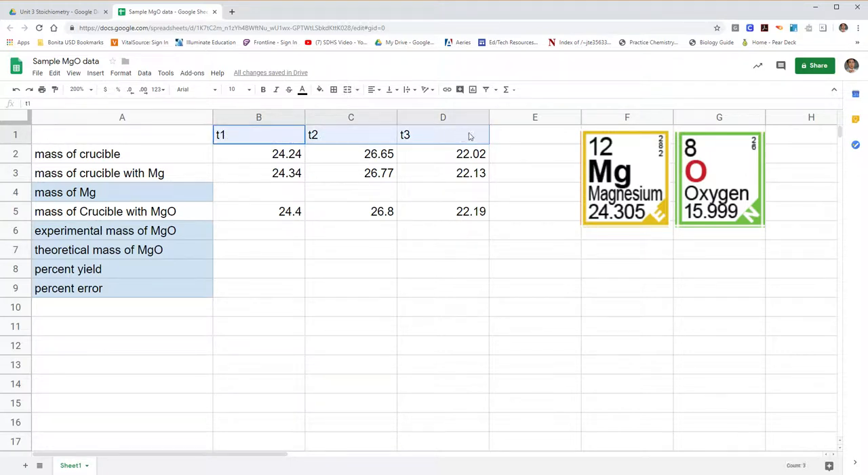
{"action": "left_click_drag", "start_coordinate": [171, 135], "coordinate": [174, 291]}
{"action": "left_click", "coordinate": [288, 274]}
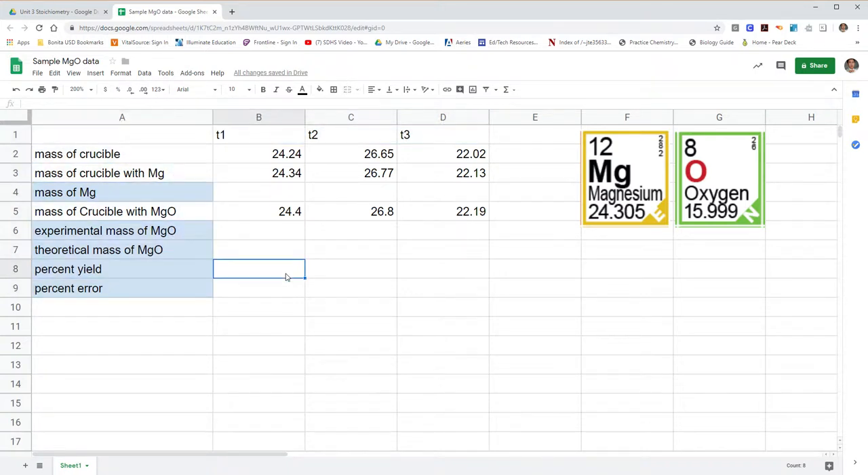
{"action": "left_click_drag", "start_coordinate": [174, 135], "coordinate": [183, 303]}
{"action": "left_click", "coordinate": [175, 140]}
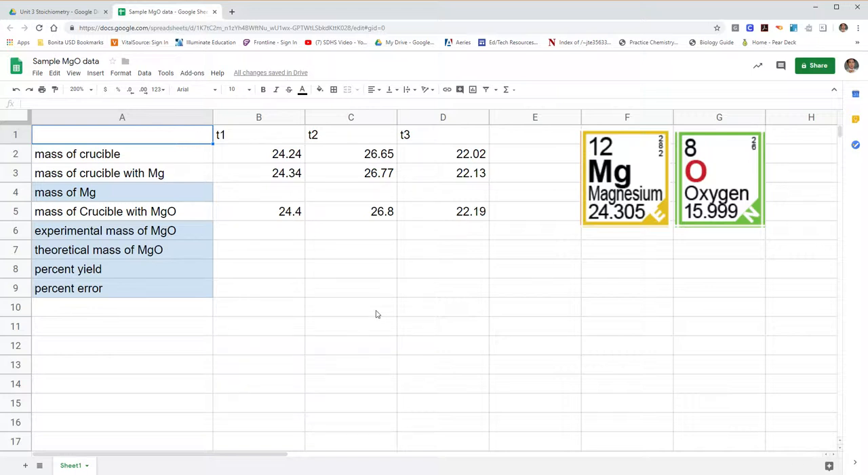
{"action": "left_click", "coordinate": [286, 157]}
{"action": "left_click", "coordinate": [291, 178]}
{"action": "left_click", "coordinate": [377, 156]}
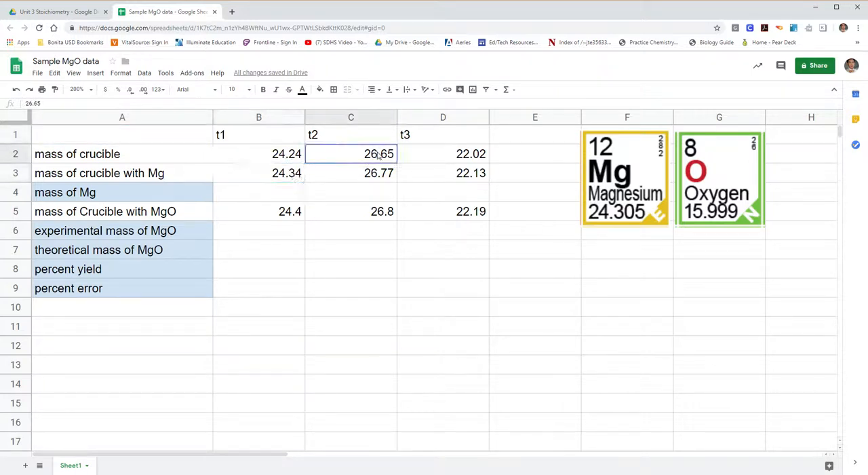
{"action": "left_click", "coordinate": [378, 175]}
{"action": "left_click", "coordinate": [464, 157]}
{"action": "left_click", "coordinate": [464, 178]}
{"action": "left_click", "coordinate": [473, 219]}
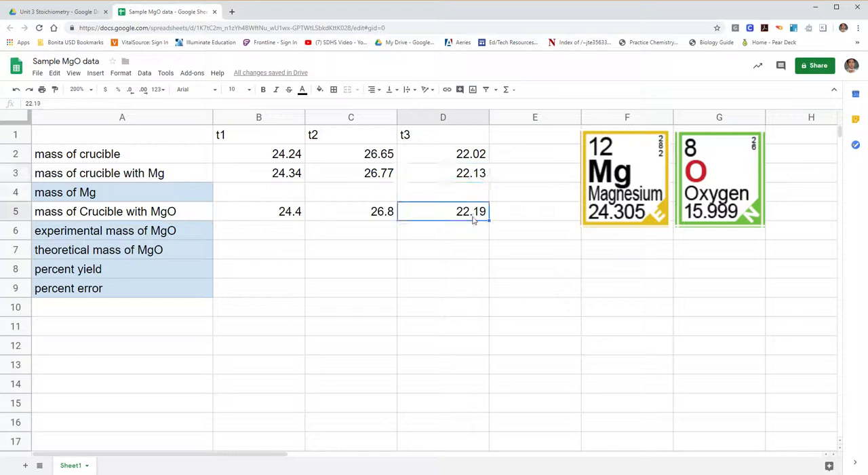
{"action": "left_click", "coordinate": [395, 288]}
- Apply all borders to the data table in A1:D9
{"action": "left_click_drag", "start_coordinate": [170, 140], "coordinate": [455, 296]}
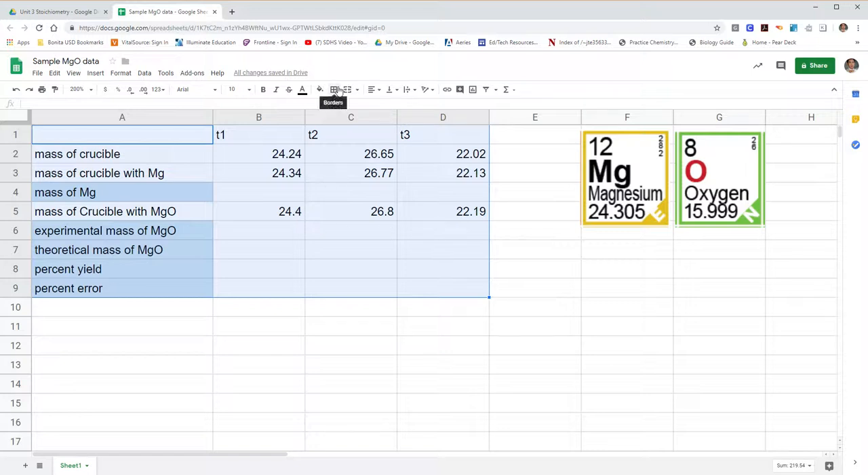
{"action": "left_click", "coordinate": [336, 91]}
{"action": "left_click", "coordinate": [337, 108]}
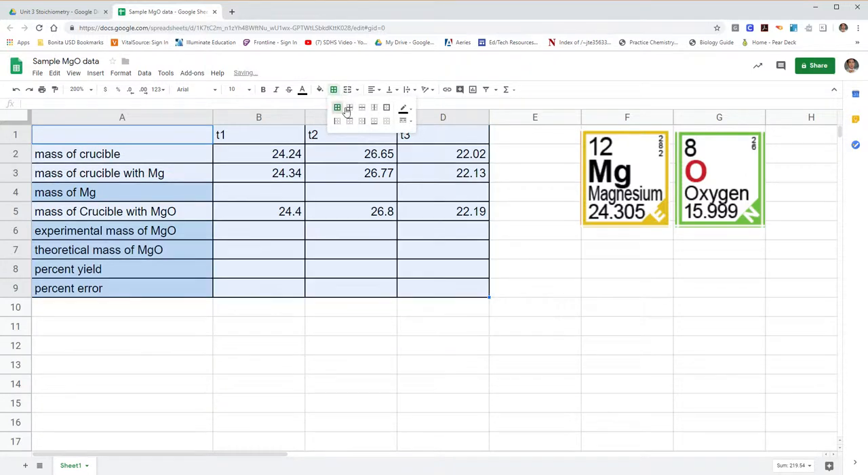
{"action": "left_click", "coordinate": [521, 231]}
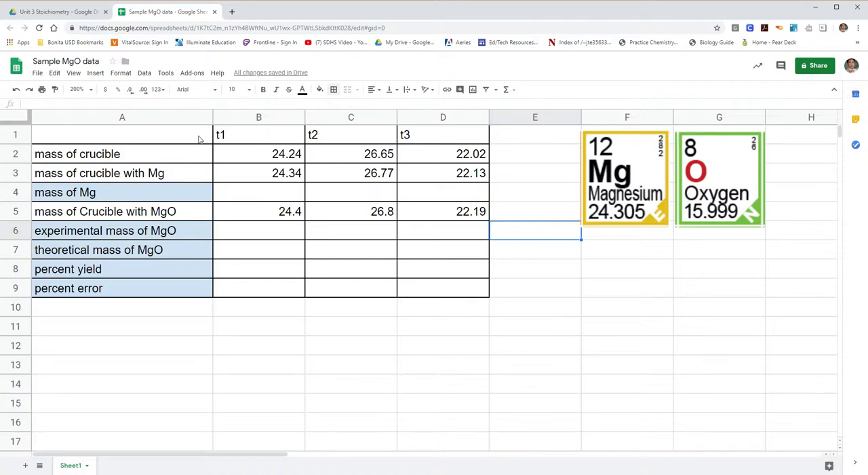
- Fill the table's header row A1:D1 with yellow
{"action": "left_click", "coordinate": [195, 137]}
{"action": "left_click_drag", "start_coordinate": [196, 138], "coordinate": [444, 140]}
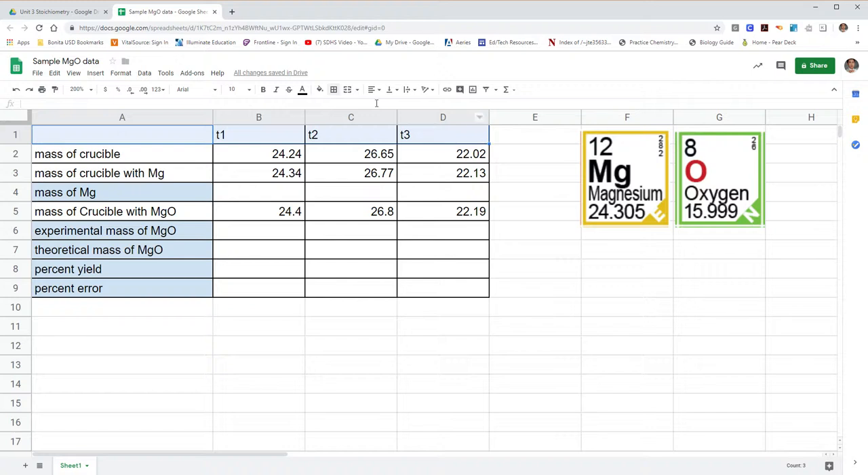
{"action": "left_click", "coordinate": [320, 89]}
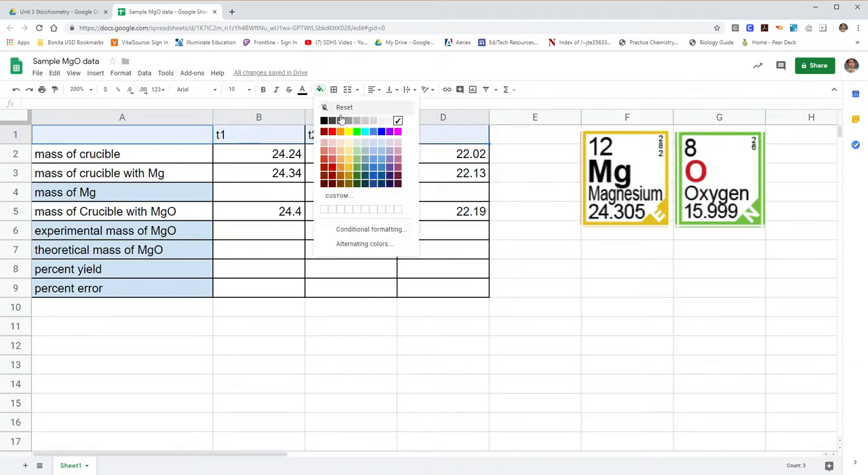
{"action": "left_click", "coordinate": [350, 133]}
{"action": "left_click", "coordinate": [536, 180]}
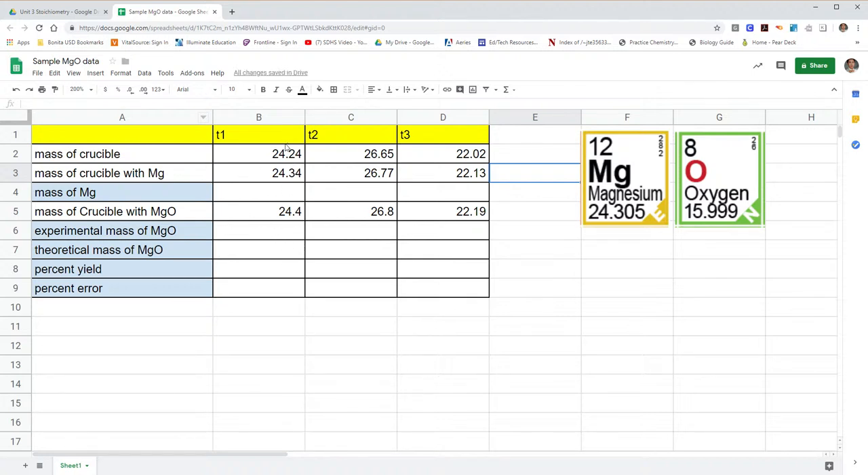
- Examine the rows for the mass of crucible and the mass of crucible with Mg needed to find the mass of Mg
{"action": "left_click", "coordinate": [276, 196]}
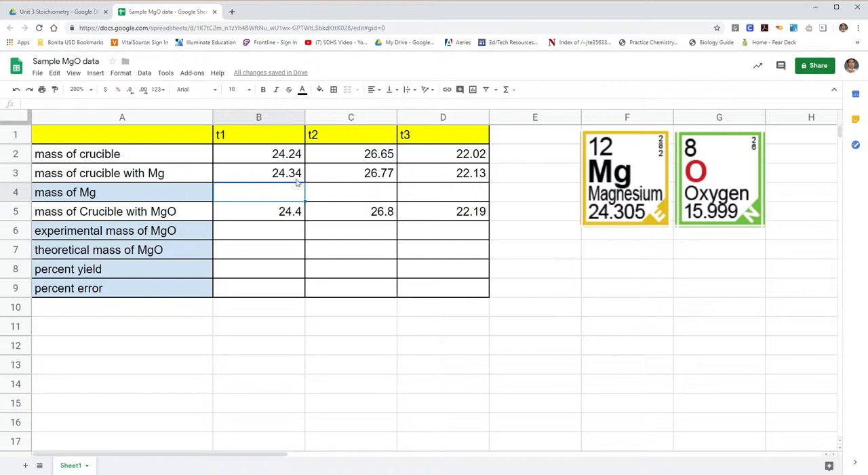
{"action": "left_click", "coordinate": [162, 175]}
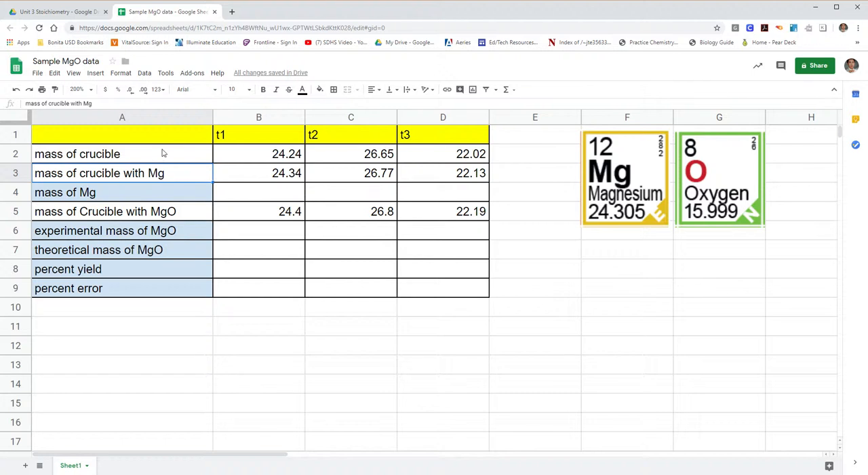
{"action": "left_click", "coordinate": [163, 154]}
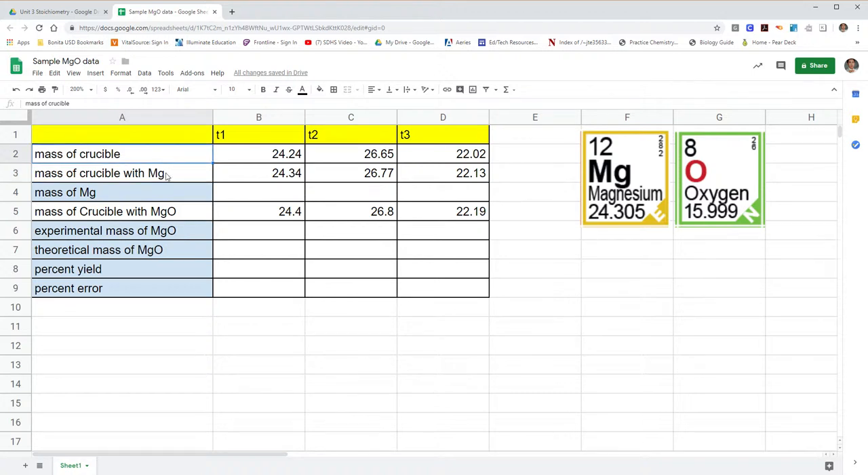
{"action": "left_click", "coordinate": [166, 175]}
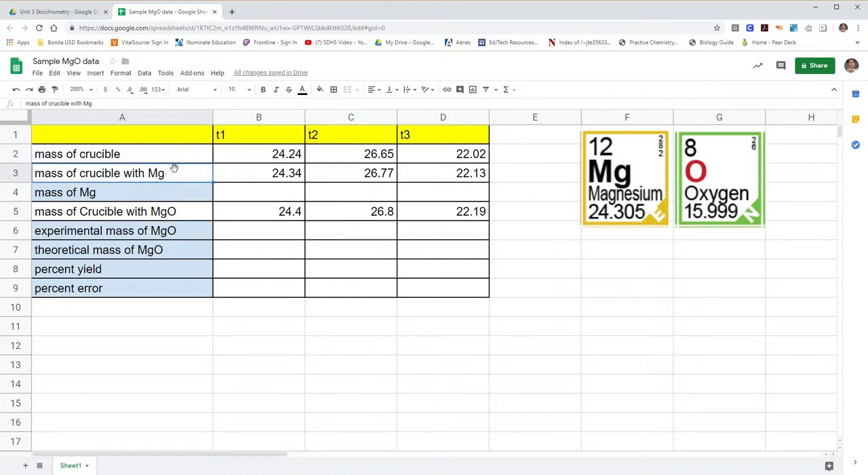
{"action": "left_click", "coordinate": [172, 157]}
{"action": "left_click", "coordinate": [171, 175]}
{"action": "left_click", "coordinate": [172, 159]}
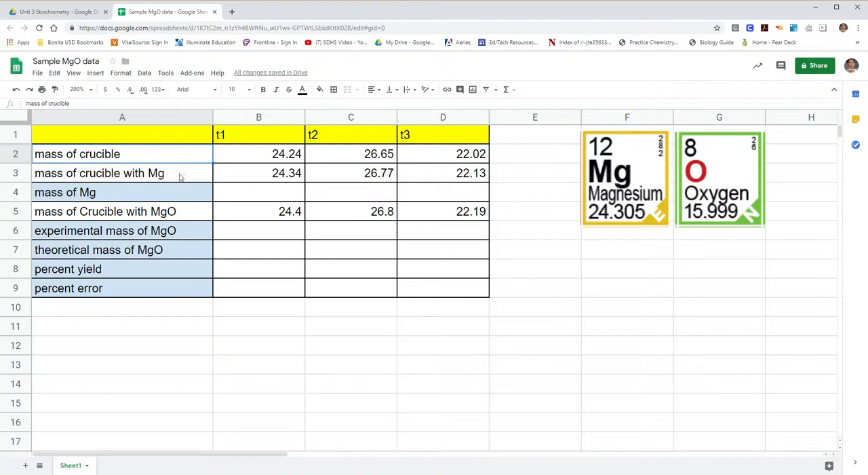
{"action": "left_click", "coordinate": [178, 194]}
- Calculate the mass of Mg in B4 with the formula =B3-B2 and copy it across to D4
{"action": "left_click", "coordinate": [233, 194]}
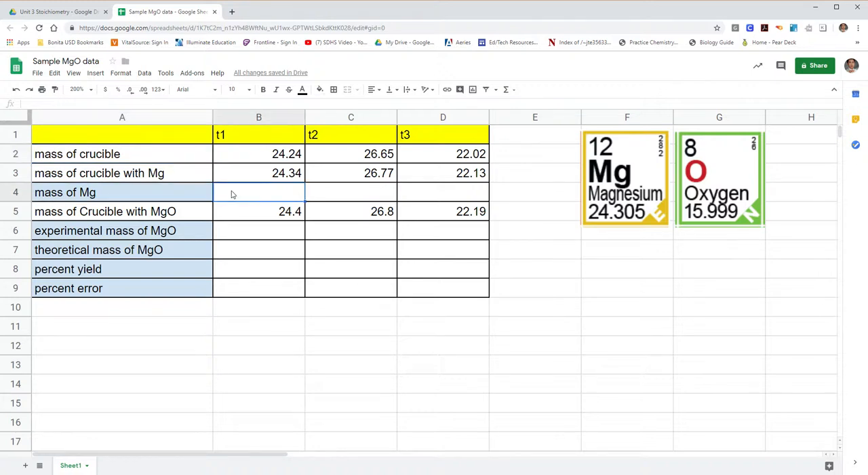
{"action": "type", "text": "="}
{"action": "left_click", "coordinate": [290, 176]}
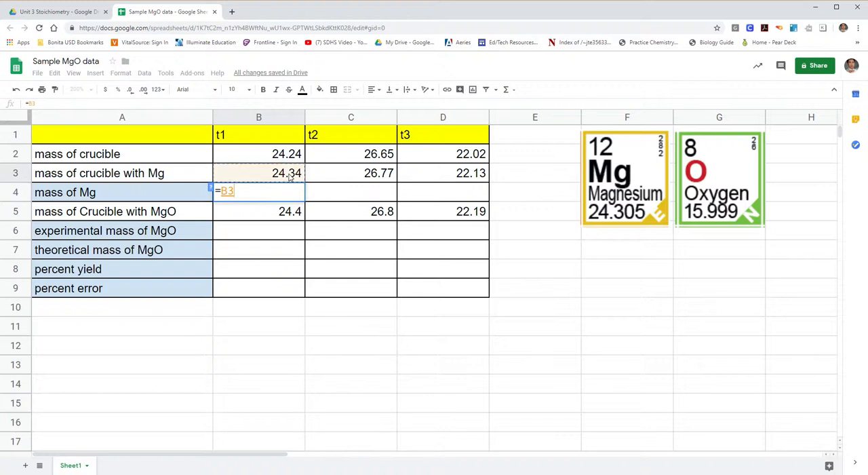
{"action": "type", "text": "-"}
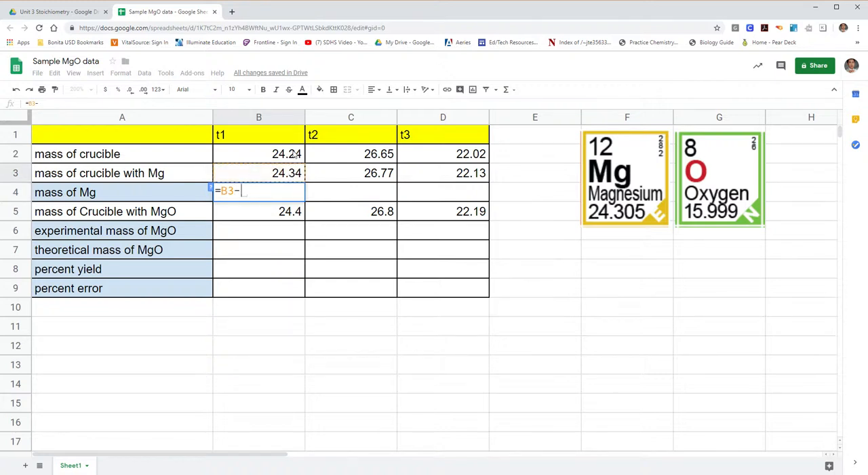
{"action": "left_click", "coordinate": [295, 154]}
{"action": "key", "text": "Return"}
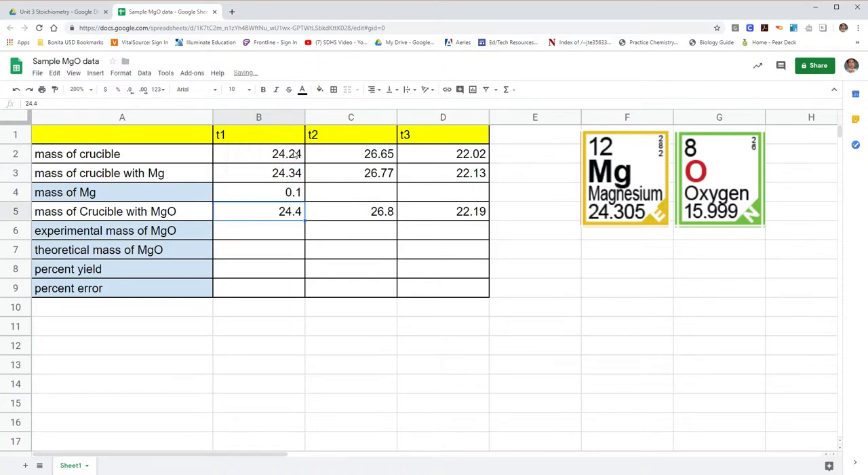
{"action": "left_click", "coordinate": [295, 193]}
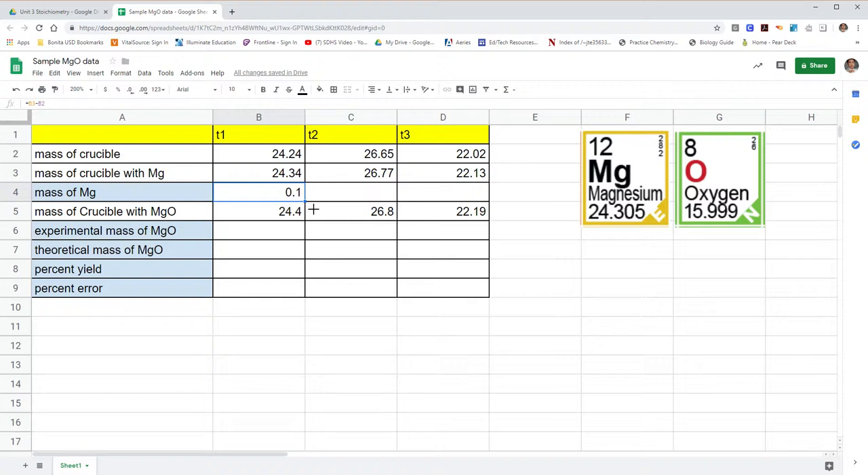
{"action": "left_click_drag", "start_coordinate": [313, 211], "coordinate": [475, 202]}
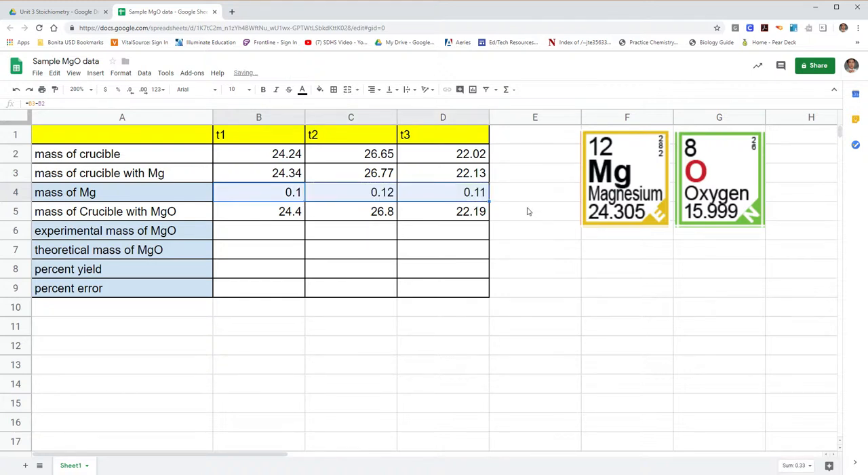
- Calculate the experimental mass of MgO in B6 with the formula =B5-B2 and copy it across to D6
{"action": "left_click", "coordinate": [264, 230]}
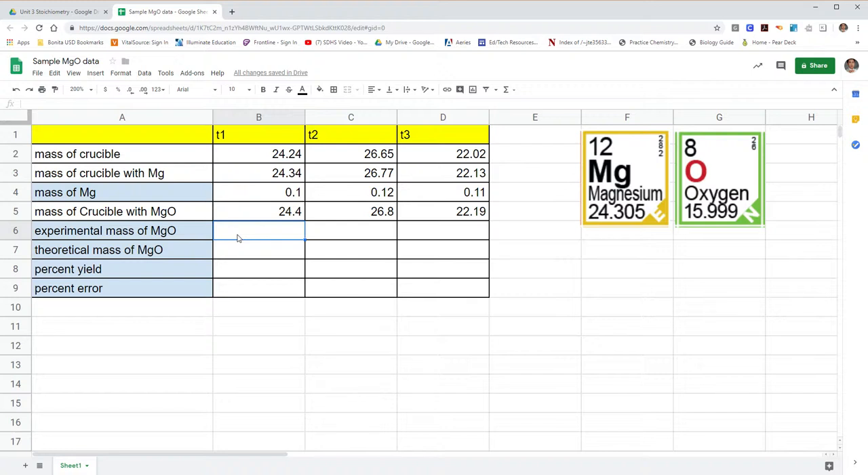
{"action": "left_click", "coordinate": [286, 213]}
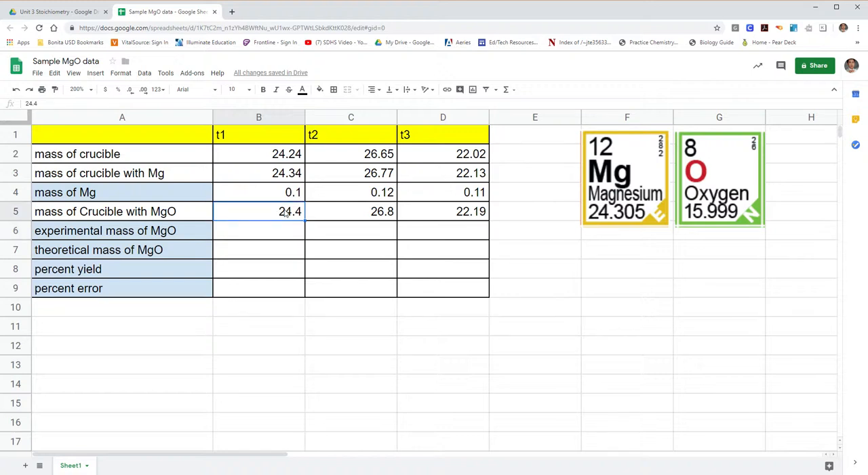
{"action": "left_click", "coordinate": [284, 156]}
{"action": "left_click", "coordinate": [286, 232]}
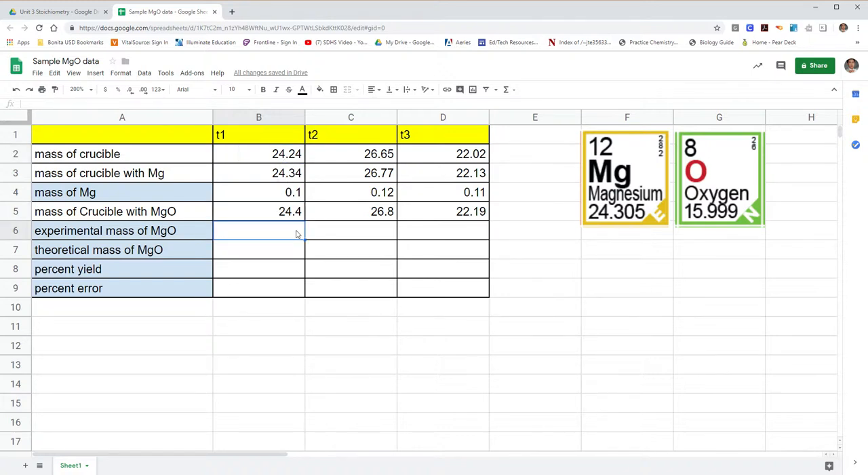
{"action": "type", "text": "="}
{"action": "left_click", "coordinate": [297, 214]}
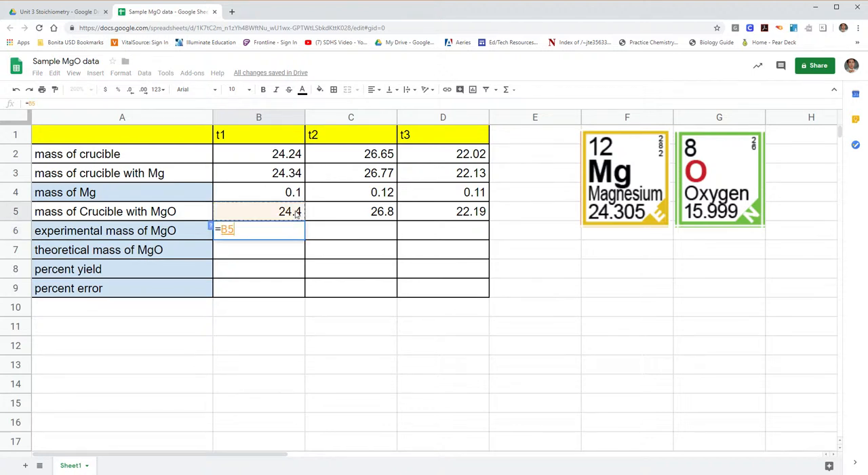
{"action": "type", "text": "-"}
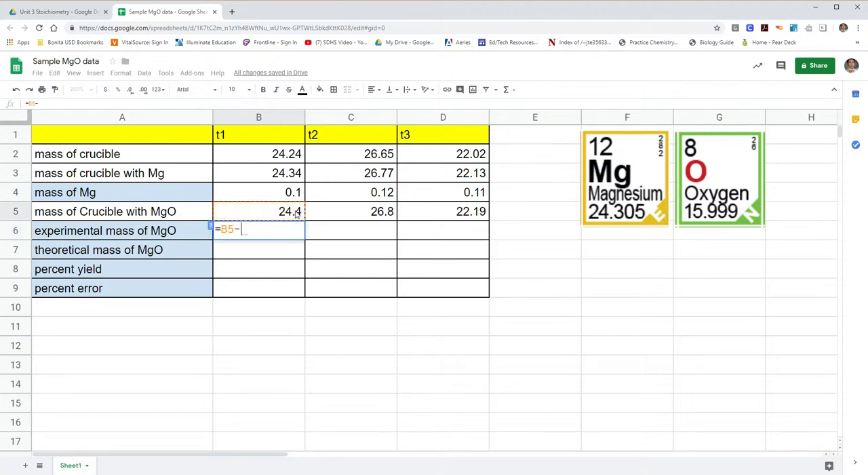
{"action": "left_click", "coordinate": [294, 154]}
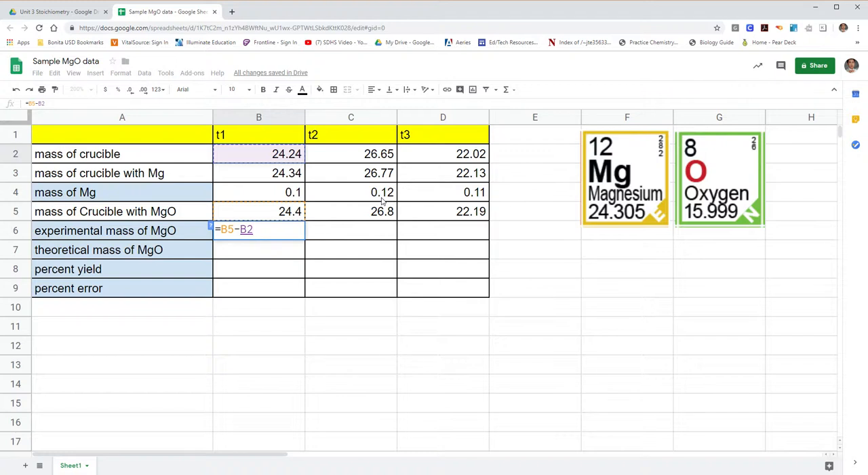
{"action": "key", "text": "Return"}
{"action": "left_click", "coordinate": [297, 235]}
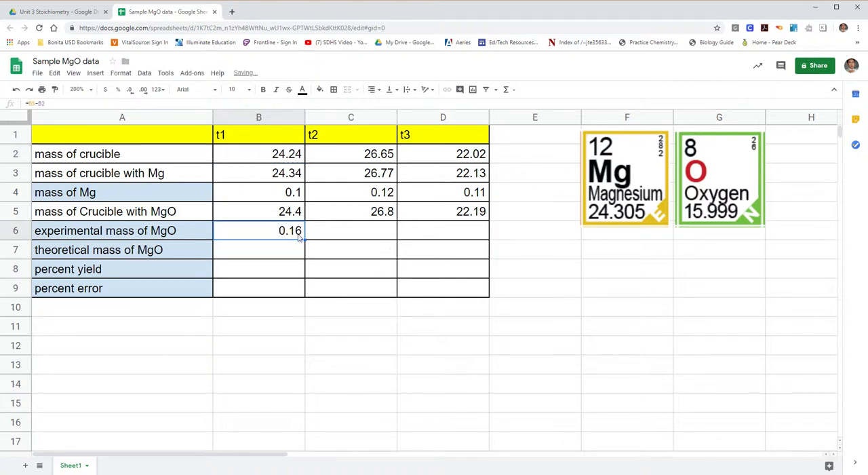
{"action": "left_click_drag", "start_coordinate": [310, 246], "coordinate": [495, 245]}
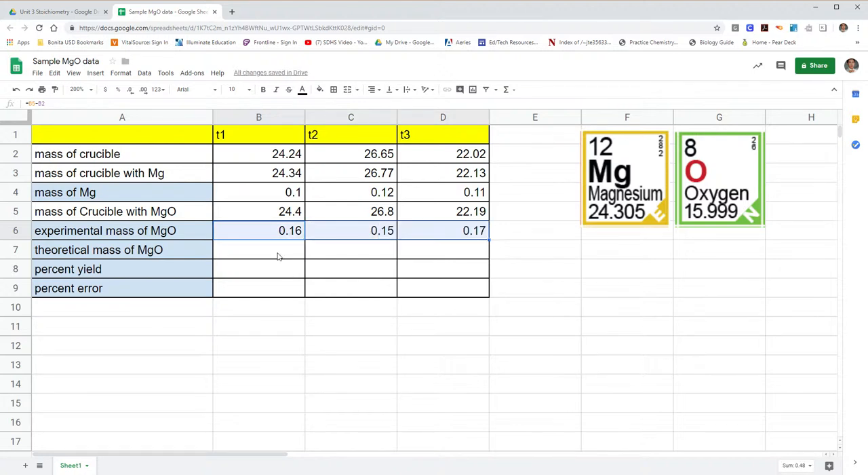
- Enter magnesium's atomic mass, 24.305, in cell F7 below the magnesium tile
{"action": "left_click", "coordinate": [279, 255]}
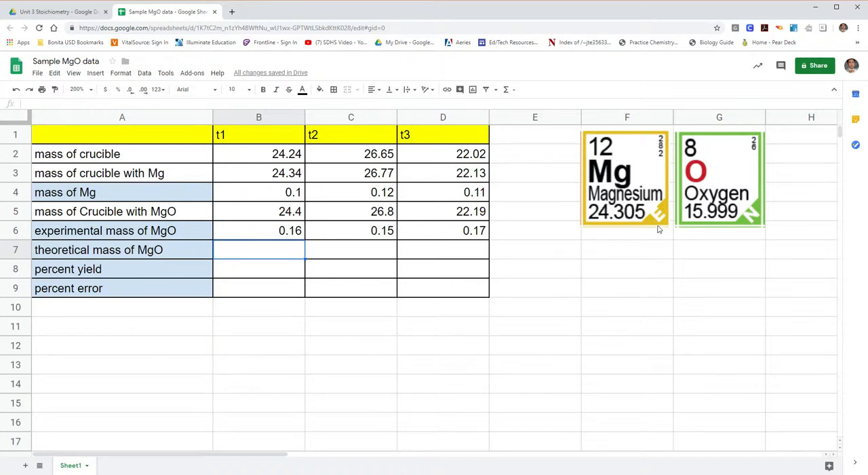
{"action": "left_click", "coordinate": [653, 254]}
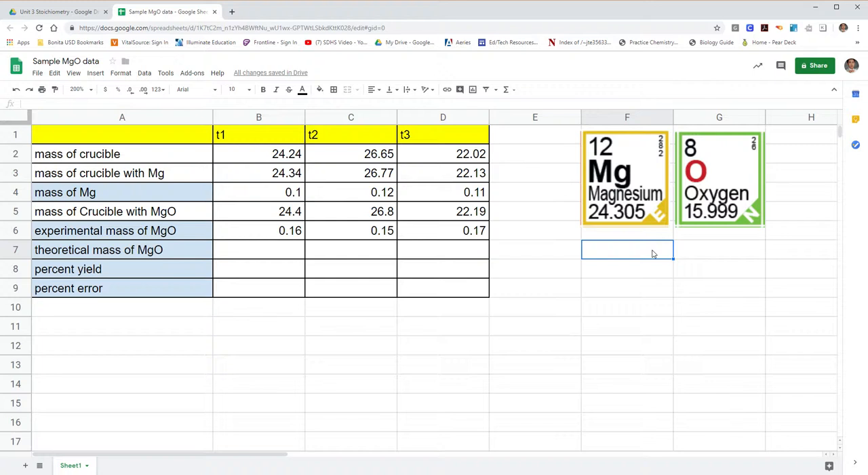
{"action": "type", "text": "24.30"}
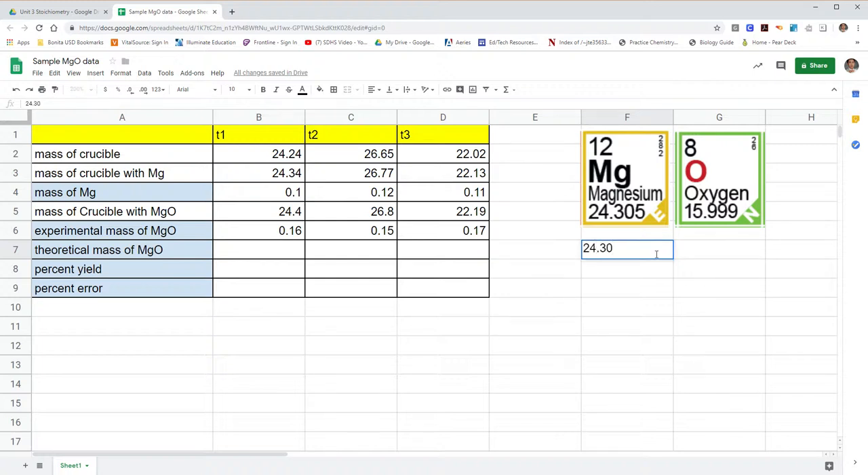
{"action": "type", "text": "5"}
{"action": "left_click", "coordinate": [696, 257]}
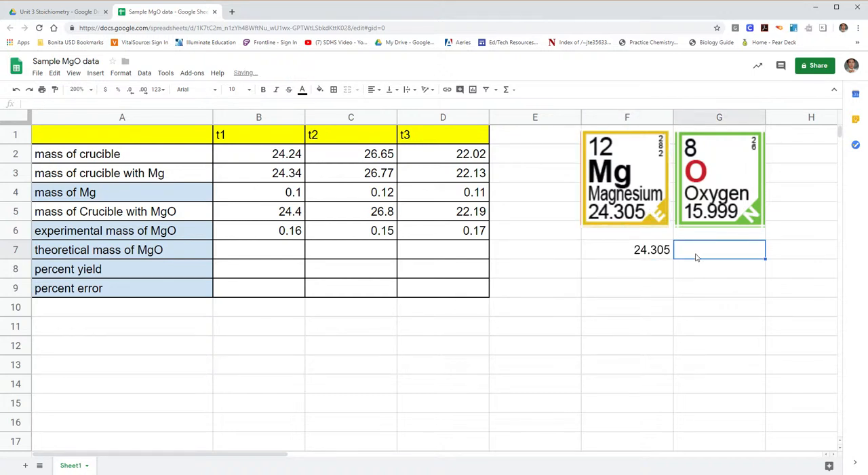
{"action": "left_click", "coordinate": [567, 255]}
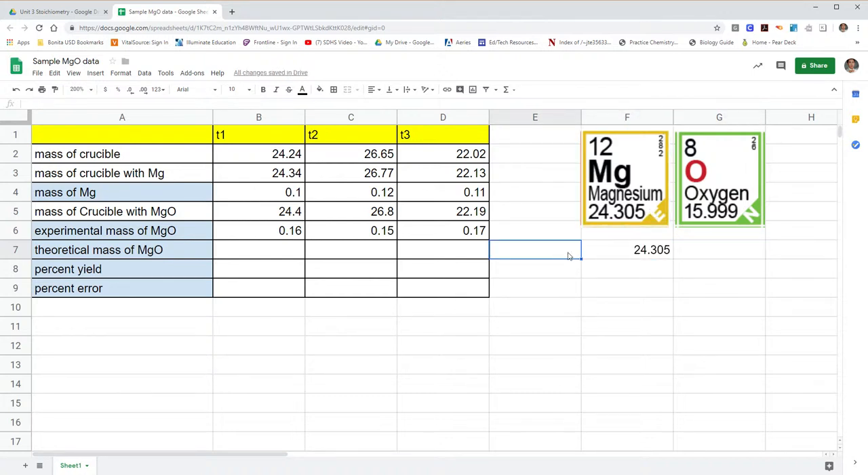
- Label E7 as mg and E8 as mgO beside the atomic mass values
{"action": "type", "text": "mg"}
{"action": "key", "text": "Return"}
{"action": "type", "text": "m"}
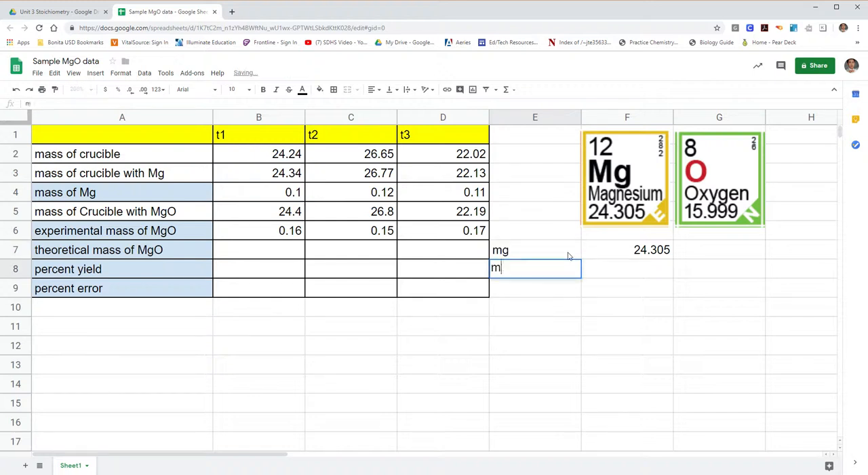
{"action": "type", "text": "gO"}
{"action": "key", "text": "Tab"}
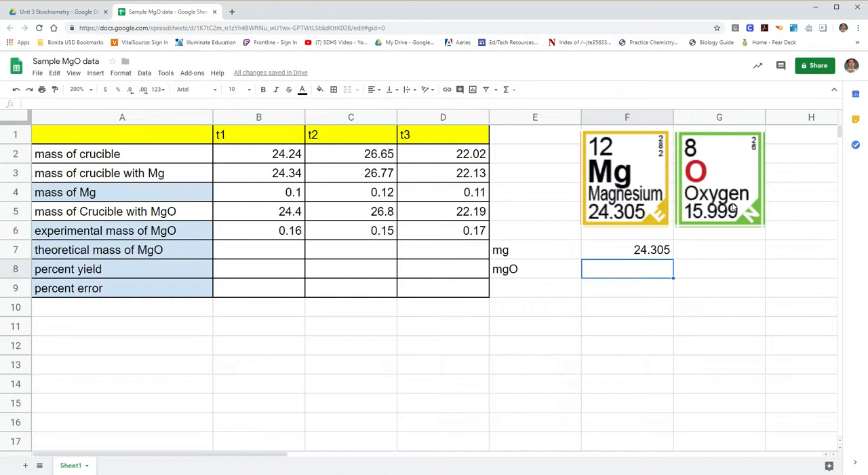
- Calculate the molar mass of MgO in F8 with the formula =24.305+15.999
{"action": "type", "text": "="}
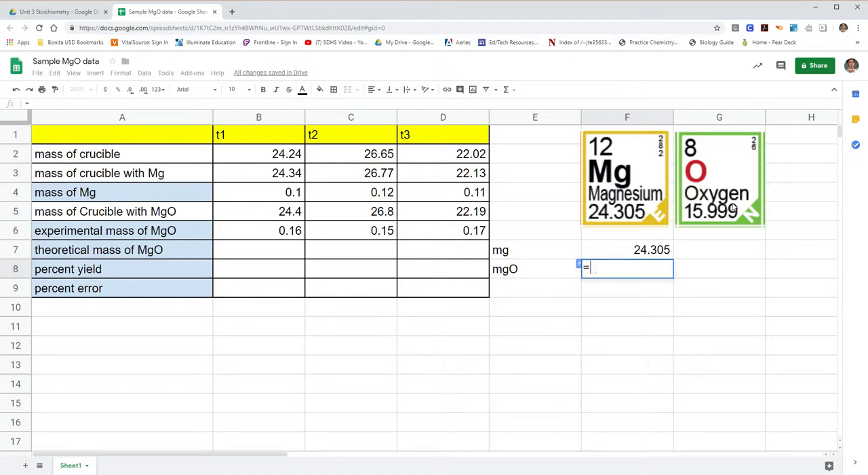
{"action": "type", "text": "24."}
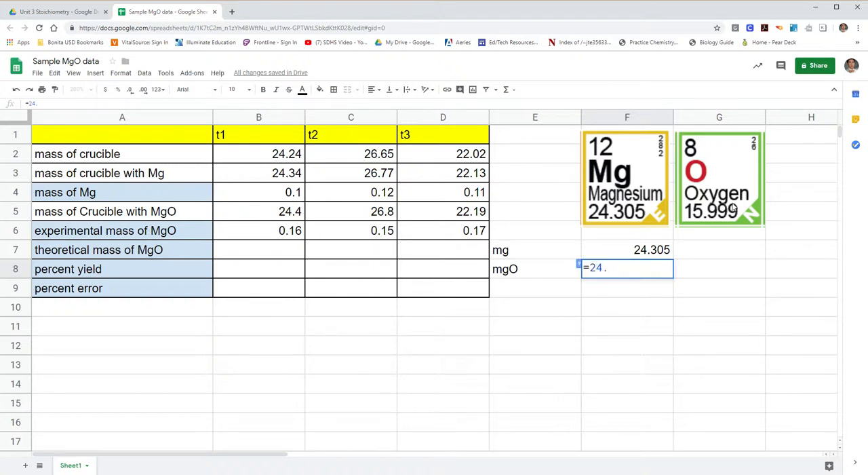
{"action": "type", "text": "305+"}
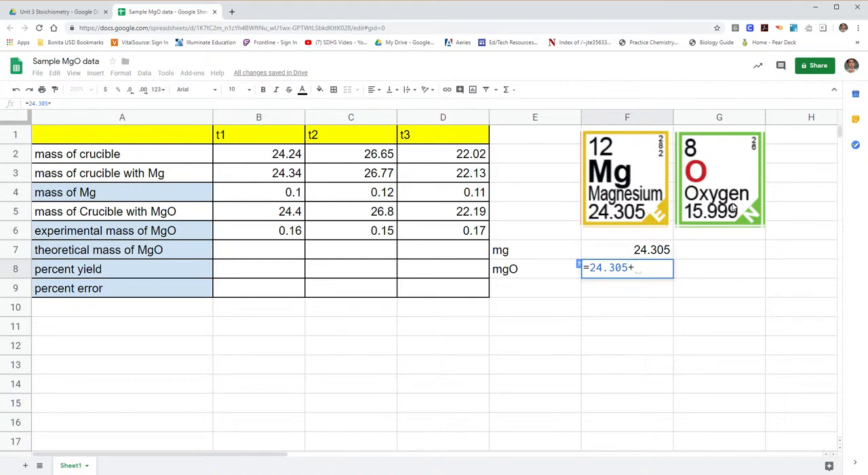
{"action": "type", "text": "15.999"}
{"action": "key", "text": "Return"}
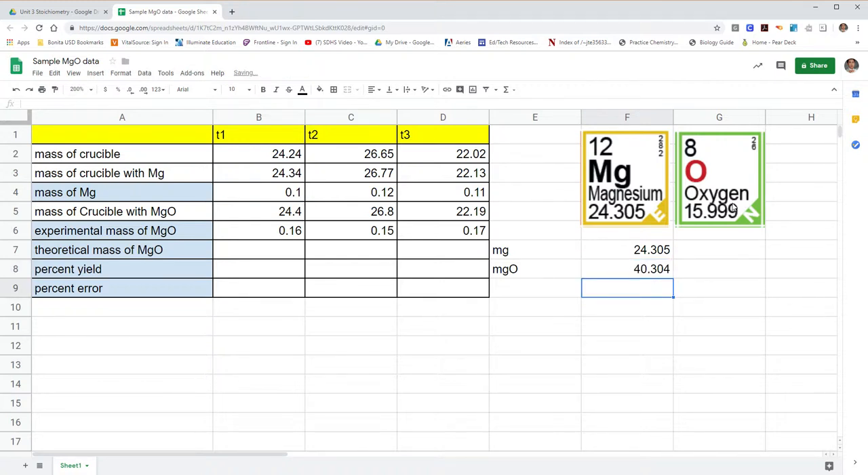
- Set up the proportion by entering the trial 1 Mg mass, 0.1, in G7 and the unknown x in G8
{"action": "left_click", "coordinate": [652, 272]}
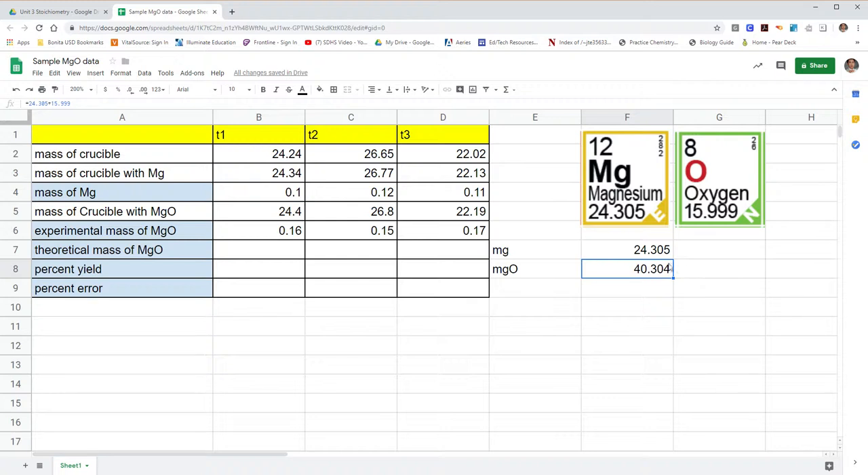
{"action": "left_click", "coordinate": [661, 252]}
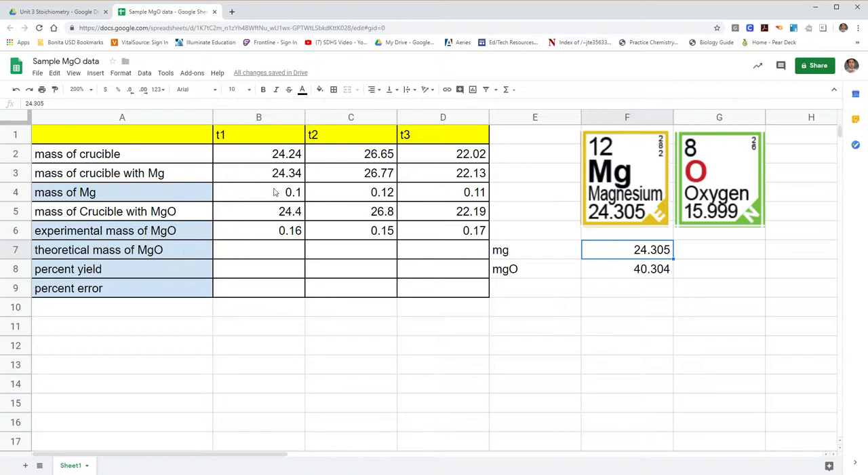
{"action": "left_click", "coordinate": [295, 193]}
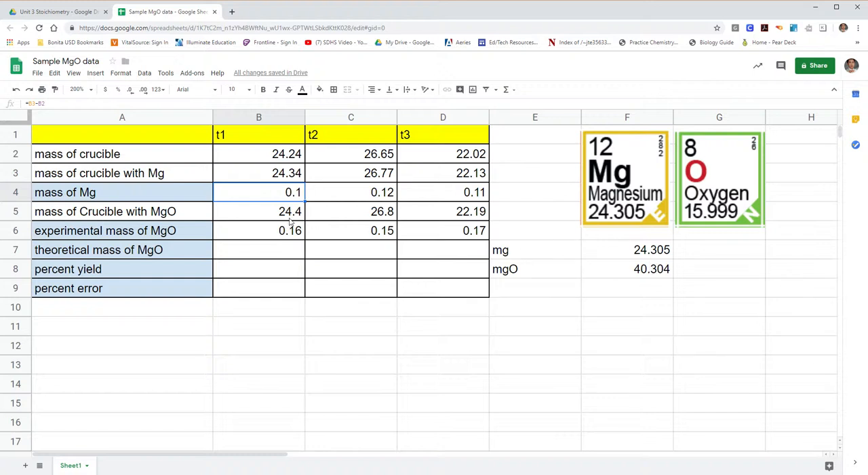
{"action": "left_click", "coordinate": [711, 253]}
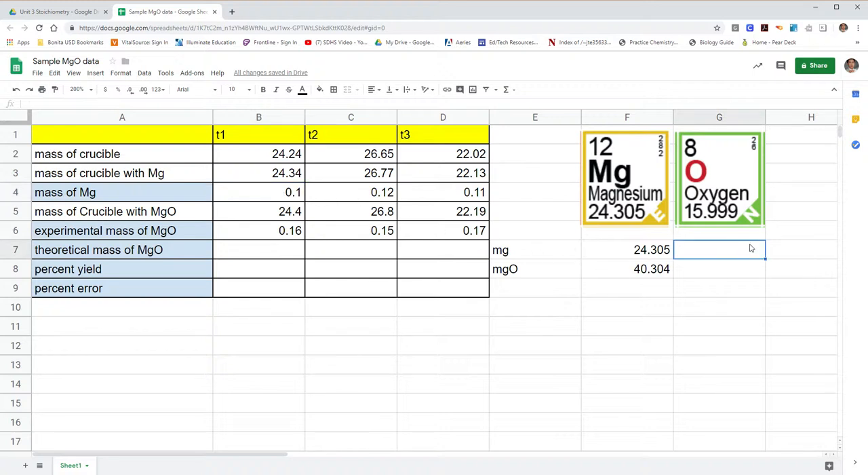
{"action": "type", "text": ".1"}
{"action": "key", "text": "Return"}
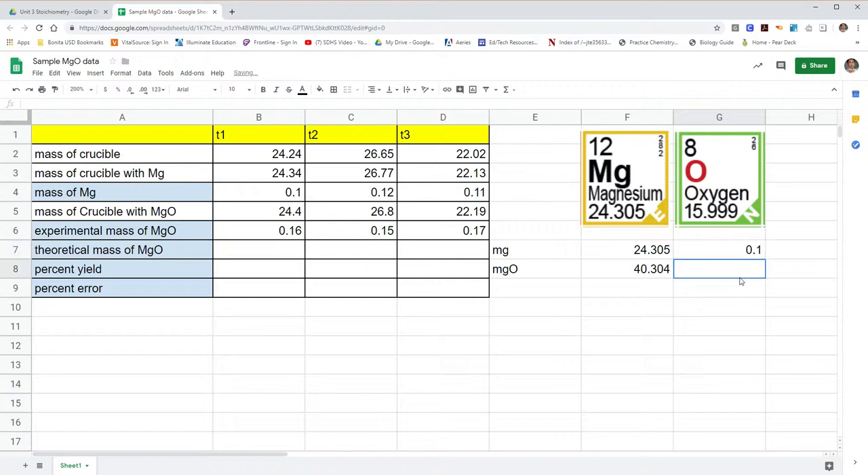
{"action": "type", "text": "x"}
{"action": "key", "text": "Return"}
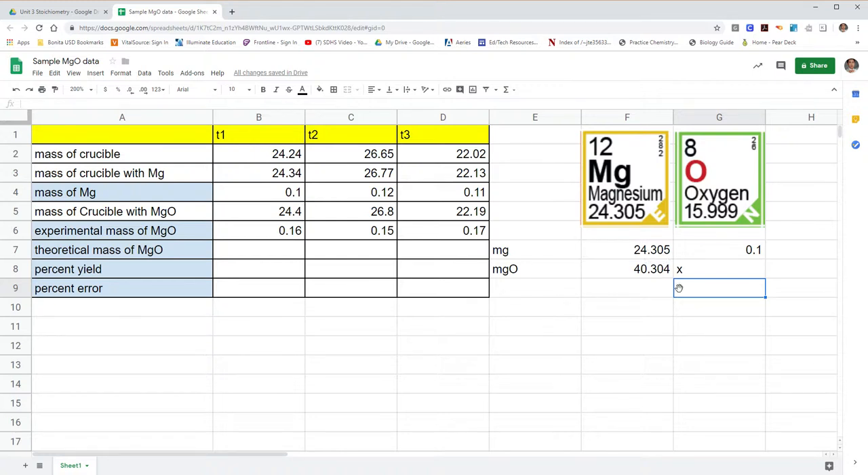
- Calculate the theoretical mass of MgO in B7 with the formula =B4*(40.304/24.305)
{"action": "left_click", "coordinate": [248, 249]}
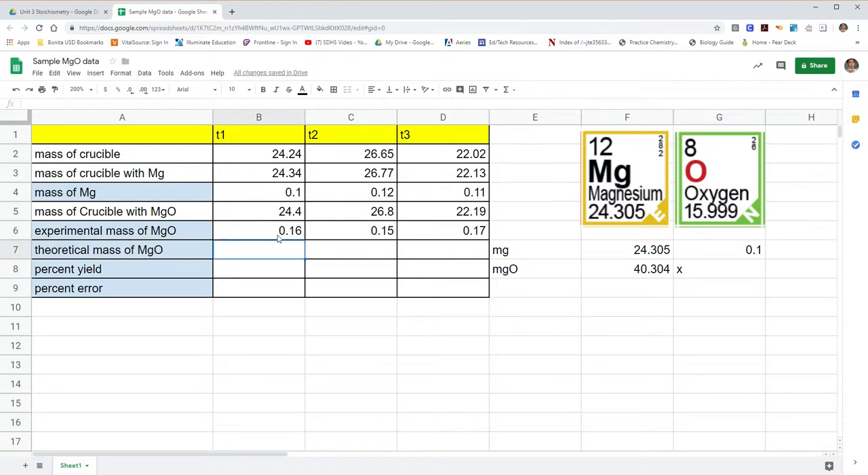
{"action": "type", "text": "="}
{"action": "left_click", "coordinate": [294, 193]}
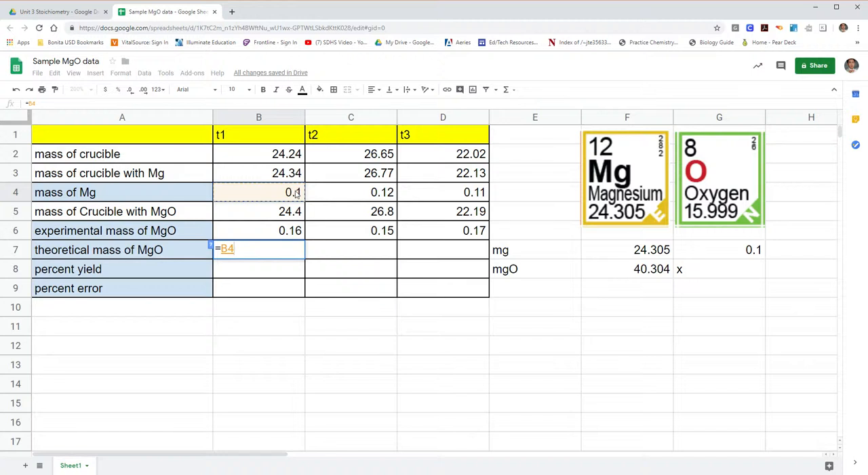
{"action": "type", "text": "8"}
{"action": "key", "text": "BackSpace"}
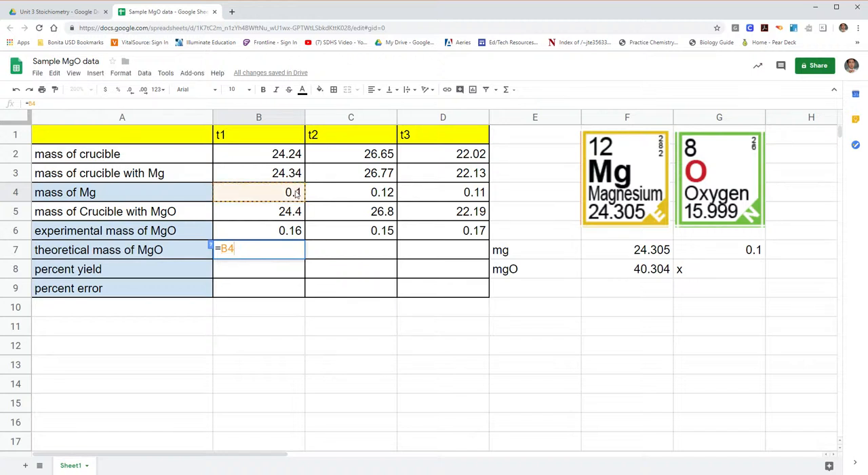
{"action": "type", "text": "*("}
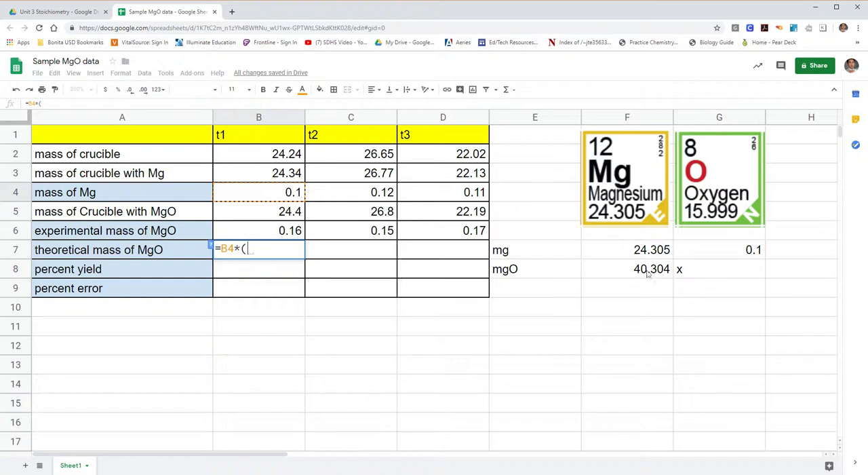
{"action": "type", "text": "40.304/"}
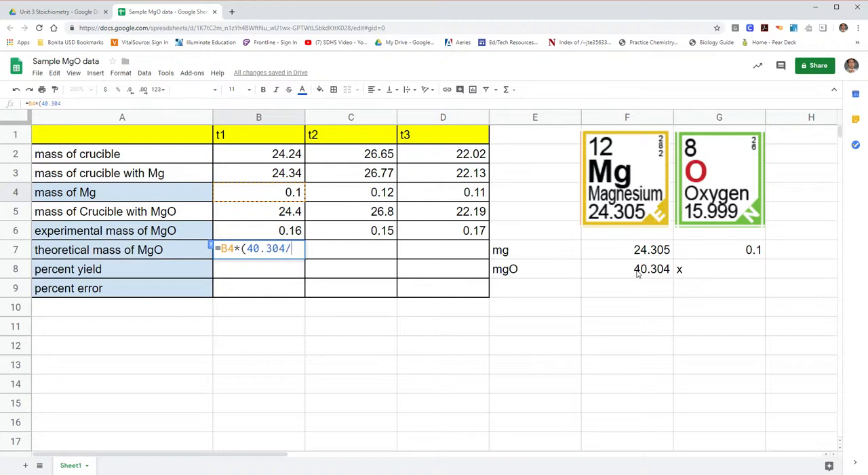
{"action": "type", "text": "24.305)"}
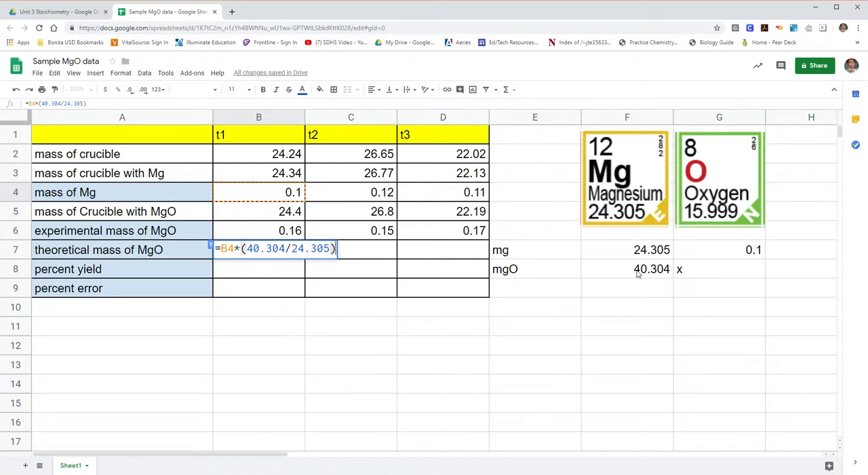
{"action": "key", "text": "Return"}
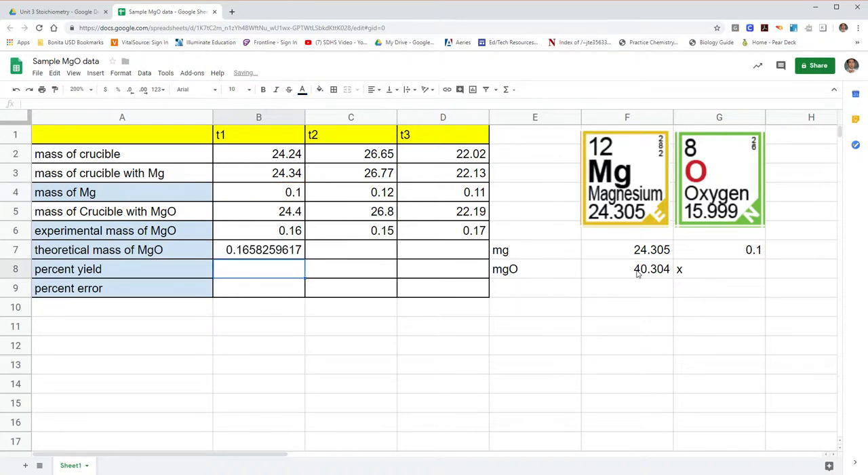
- Copy the theoretical mass formula from B7 across to D7
{"action": "left_click", "coordinate": [285, 254]}
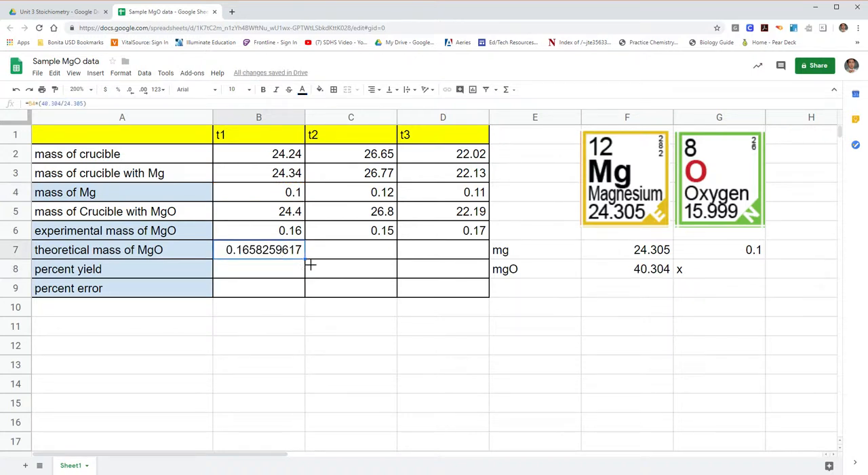
{"action": "left_click_drag", "start_coordinate": [312, 266], "coordinate": [478, 260]}
{"action": "left_click", "coordinate": [355, 273]}
{"action": "left_click", "coordinate": [261, 252]}
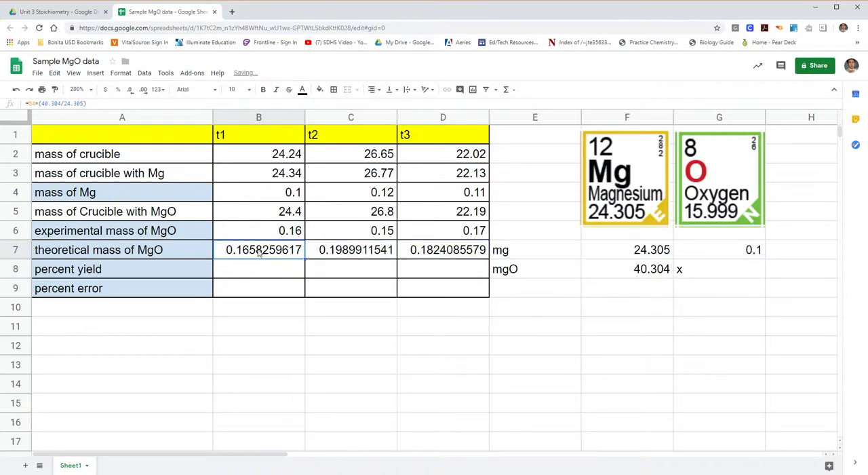
{"action": "left_click", "coordinate": [331, 265]}
- Format the theoretical masses in B7:D7 as numbers with two decimal places
{"action": "left_click_drag", "start_coordinate": [274, 252], "coordinate": [456, 250]}
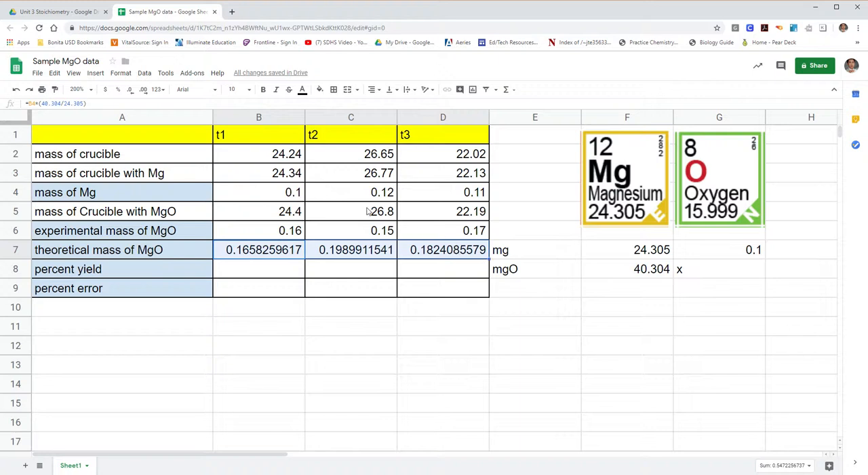
{"action": "left_click", "coordinate": [163, 91]}
{"action": "left_click", "coordinate": [180, 142]}
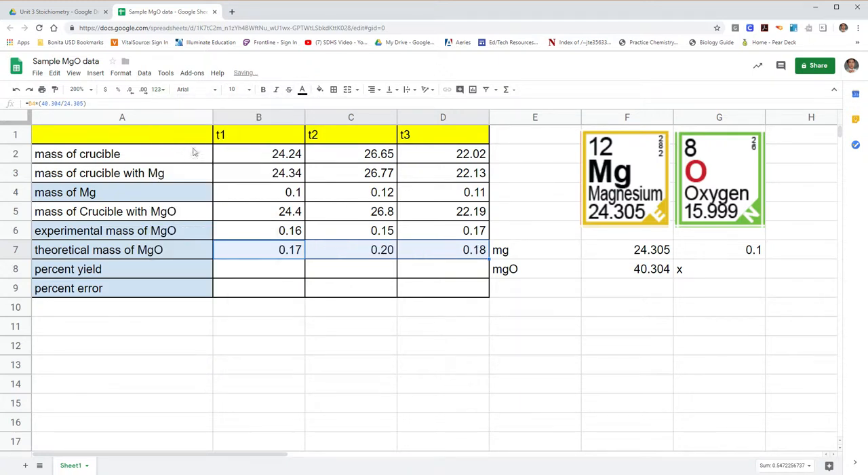
{"action": "left_click", "coordinate": [330, 315]}
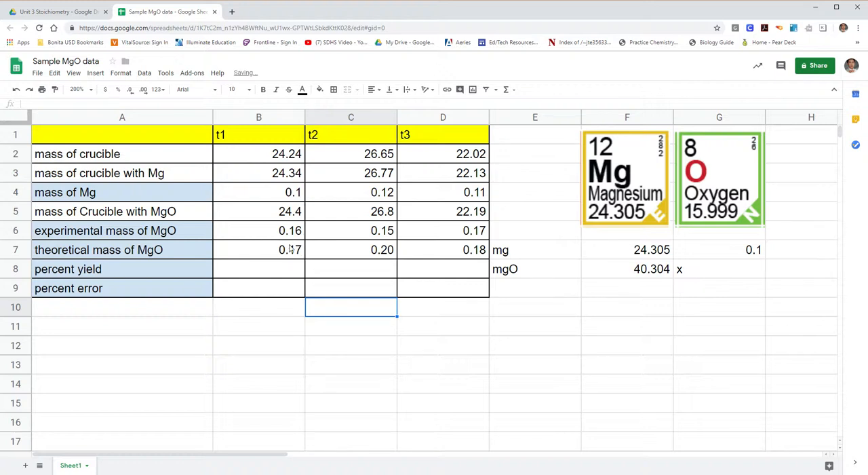
{"action": "left_click", "coordinate": [291, 323]}
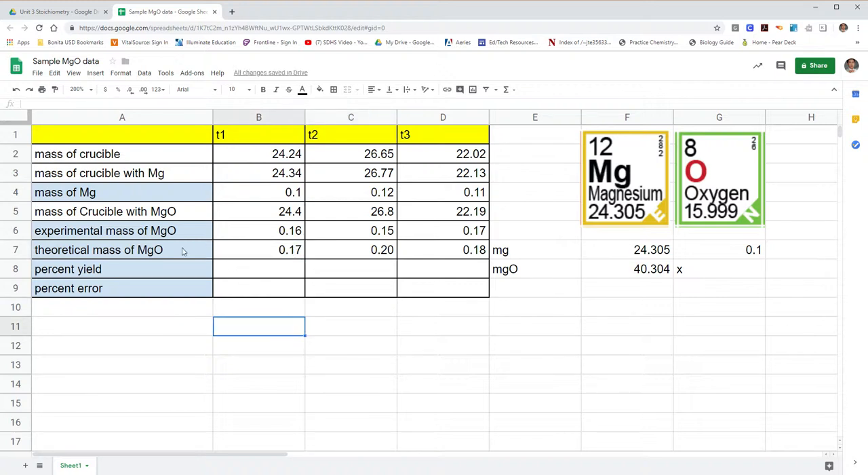
- Fill the theoretical mass of MgO row, A7:D7, with light green
{"action": "left_click_drag", "start_coordinate": [90, 251], "coordinate": [460, 247]}
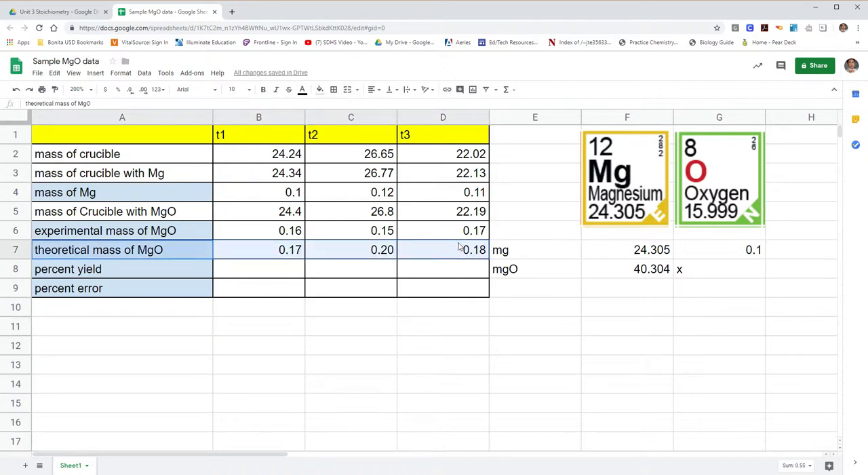
{"action": "left_click", "coordinate": [319, 88]}
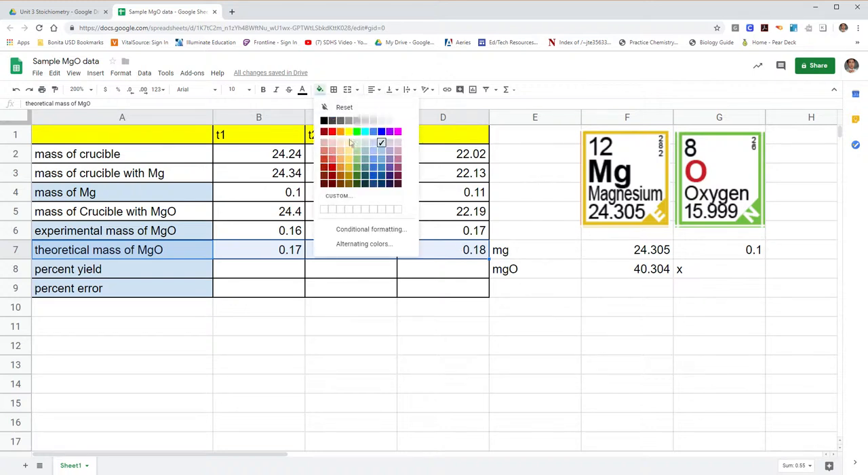
{"action": "left_click", "coordinate": [357, 141]}
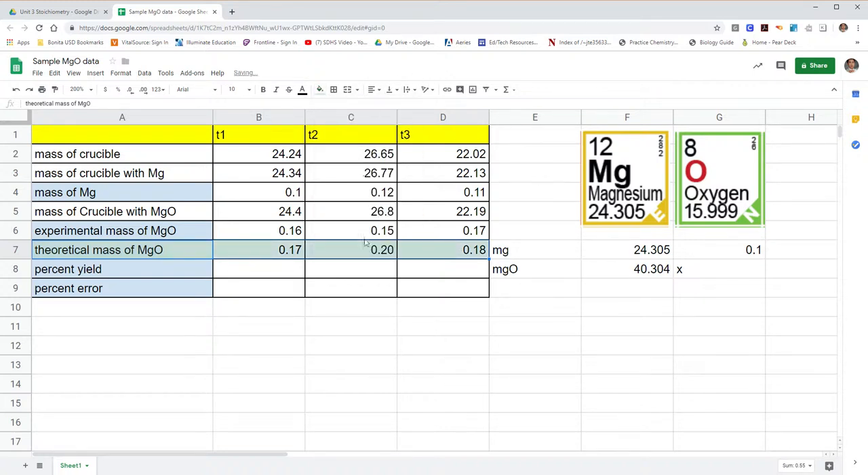
{"action": "left_click", "coordinate": [357, 329]}
- Divide the experimental by the theoretical mass of MgO in B8 with the formula =B6/B7
{"action": "left_click", "coordinate": [128, 233]}
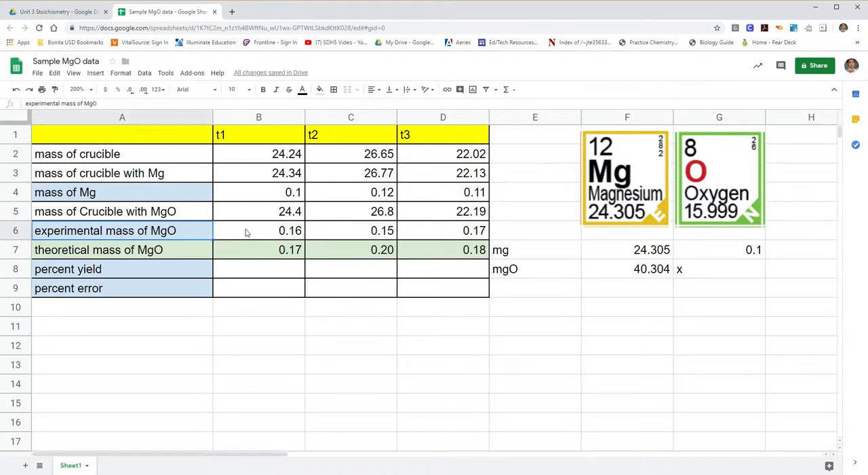
{"action": "left_click", "coordinate": [260, 268]}
{"action": "type", "text": "="}
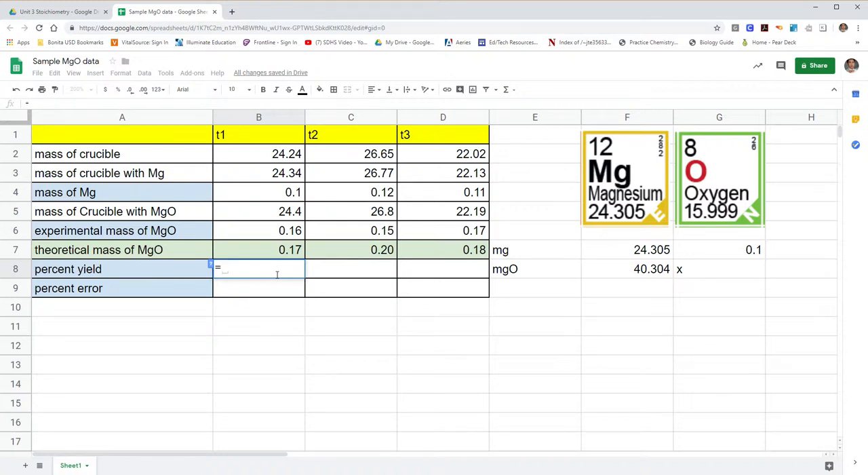
{"action": "left_click", "coordinate": [286, 232]}
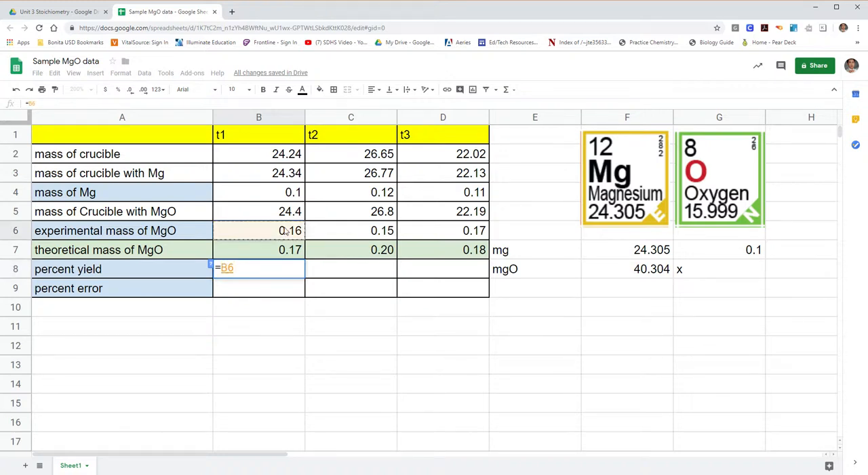
{"action": "type", "text": "/"}
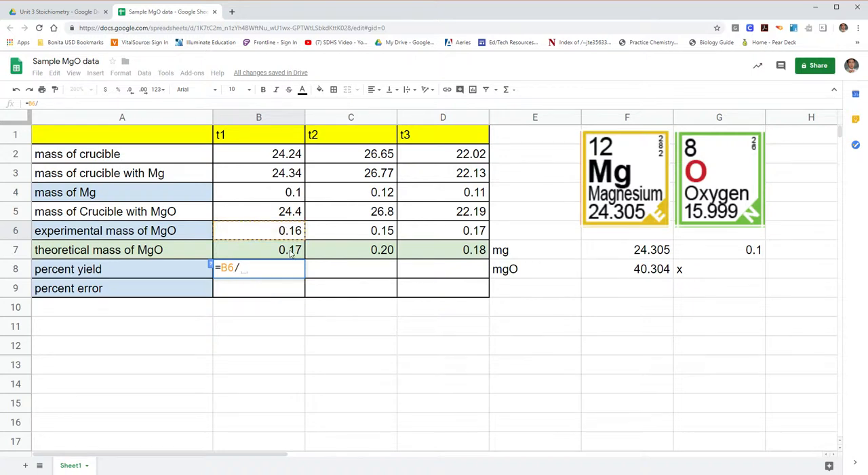
{"action": "left_click", "coordinate": [290, 251]}
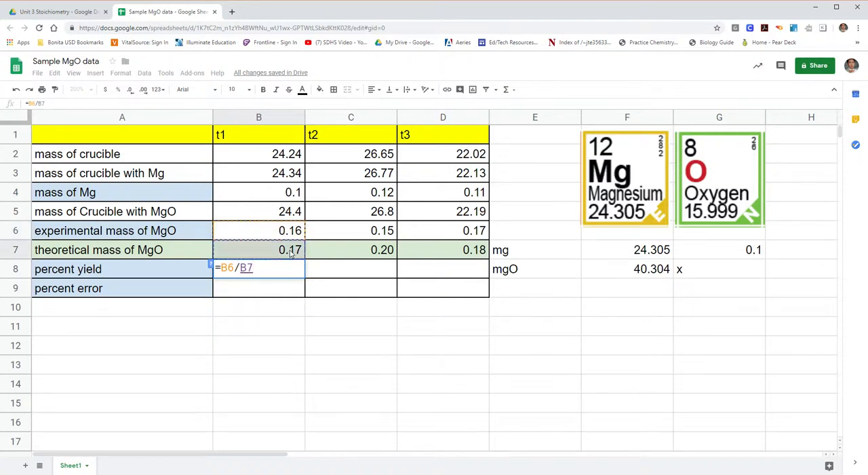
{"action": "key", "text": "Return"}
{"action": "key", "text": "Up"}
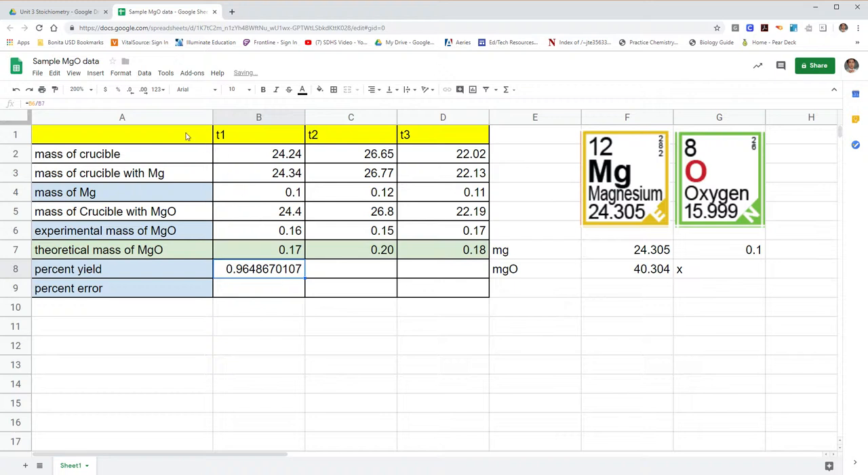
- Change the percent yield formula in B8 to =(B6/B7)*100
{"action": "left_click", "coordinate": [89, 109]}
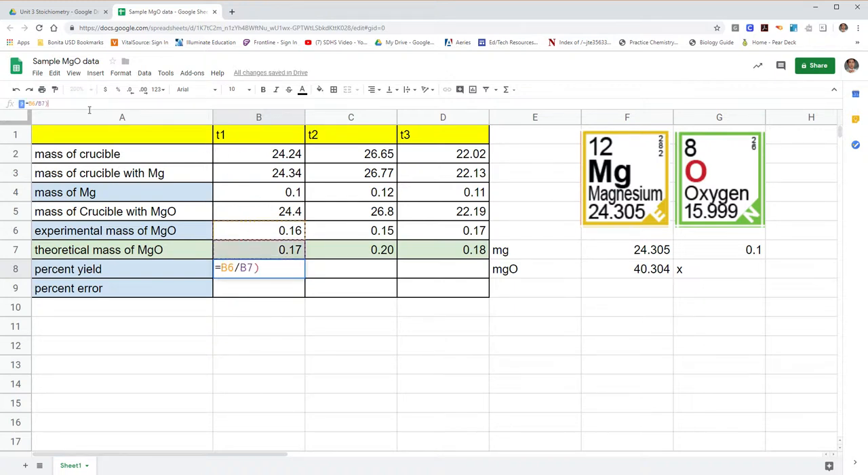
{"action": "left_click", "coordinate": [30, 105]}
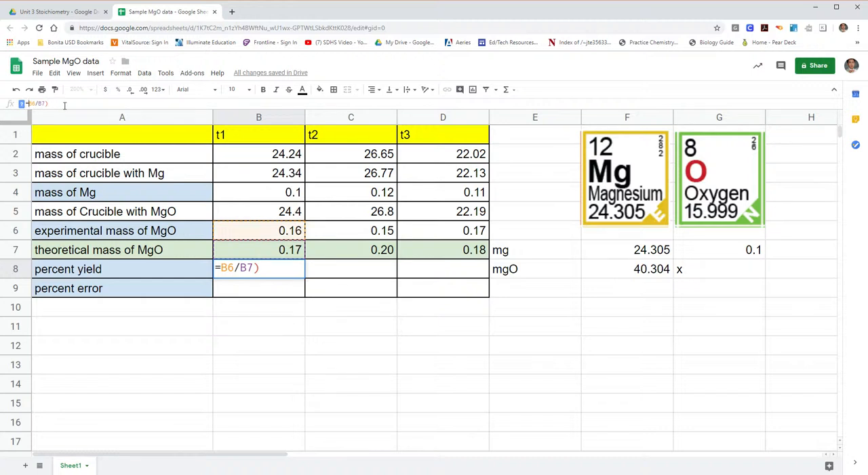
{"action": "type", "text": "("}
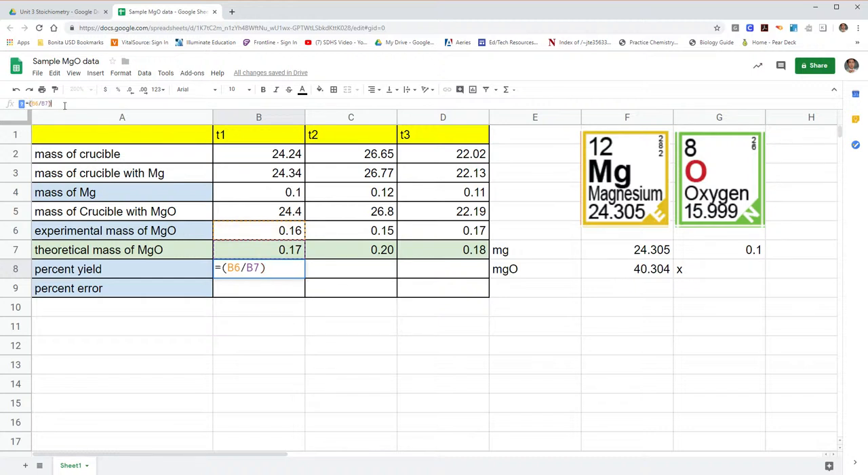
{"action": "type", "text": "*100"}
{"action": "key", "text": "Return"}
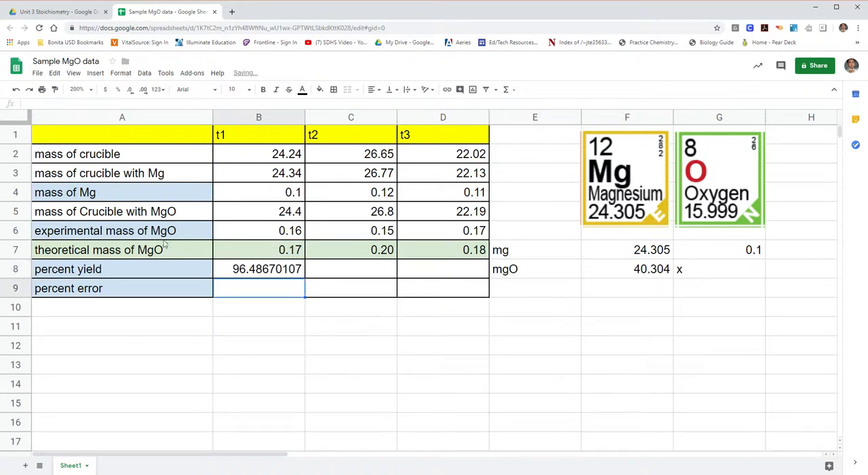
- Copy the percent yield formula from B8 across to D8
{"action": "left_click", "coordinate": [256, 272]}
{"action": "left_click_drag", "start_coordinate": [302, 278], "coordinate": [485, 287]}
{"action": "left_click", "coordinate": [388, 331]}
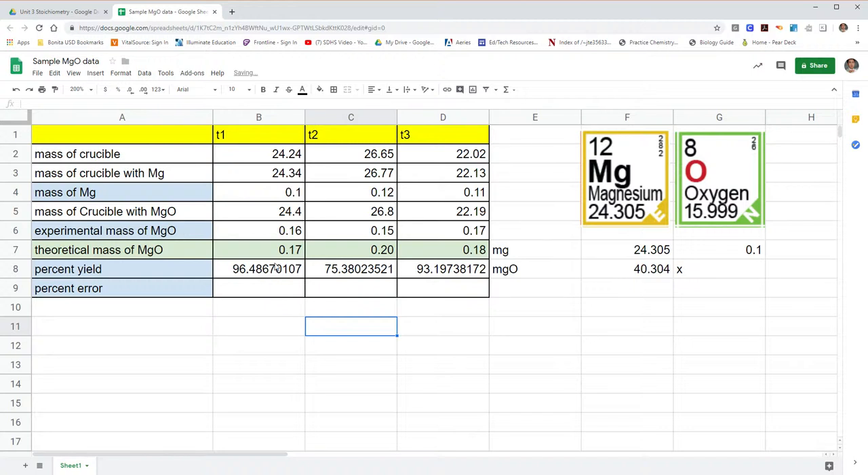
- Format the percent yields in B8:D8 as numbers with two decimal places
{"action": "left_click", "coordinate": [273, 288]}
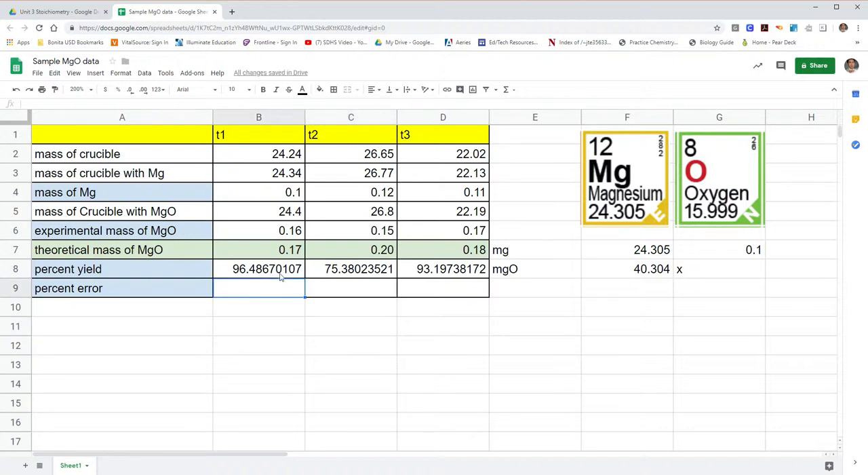
{"action": "left_click_drag", "start_coordinate": [277, 269], "coordinate": [424, 270]}
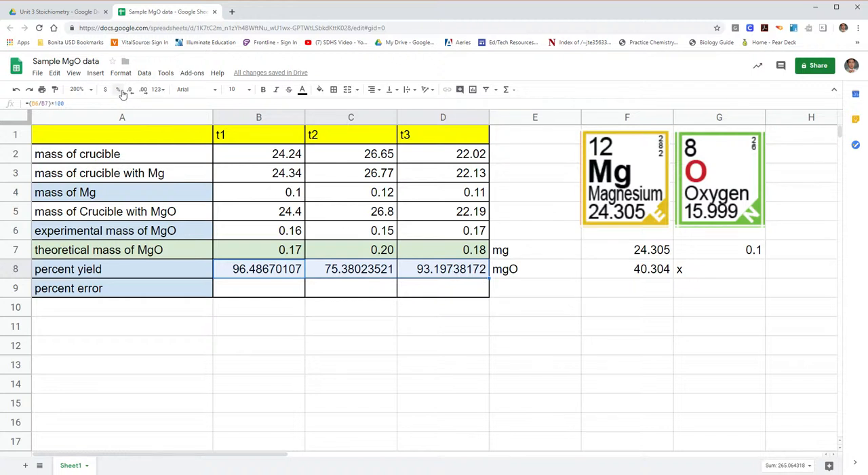
{"action": "left_click", "coordinate": [156, 89]}
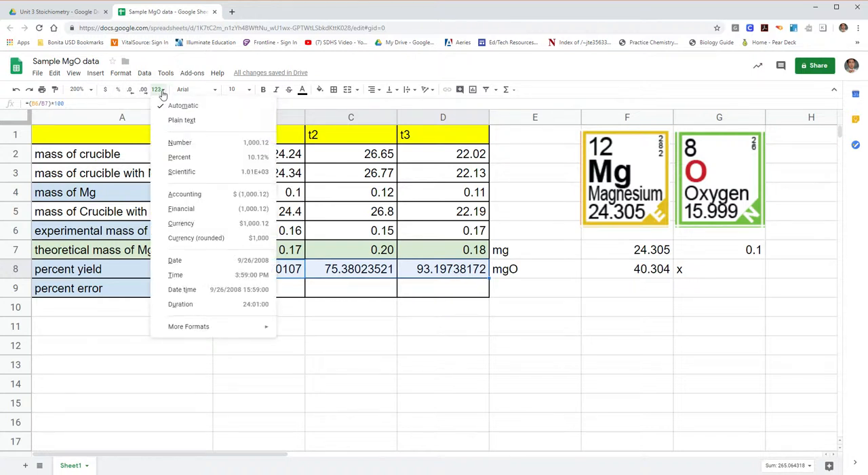
{"action": "left_click", "coordinate": [182, 142]}
- Calculate the percent error for t1 in B9 with the formula =100-B8
{"action": "left_click", "coordinate": [285, 292]}
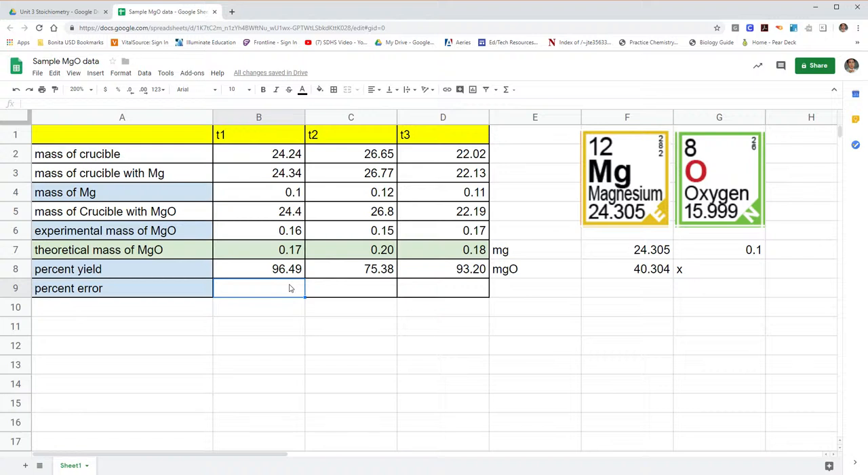
{"action": "type", "text": "=100"}
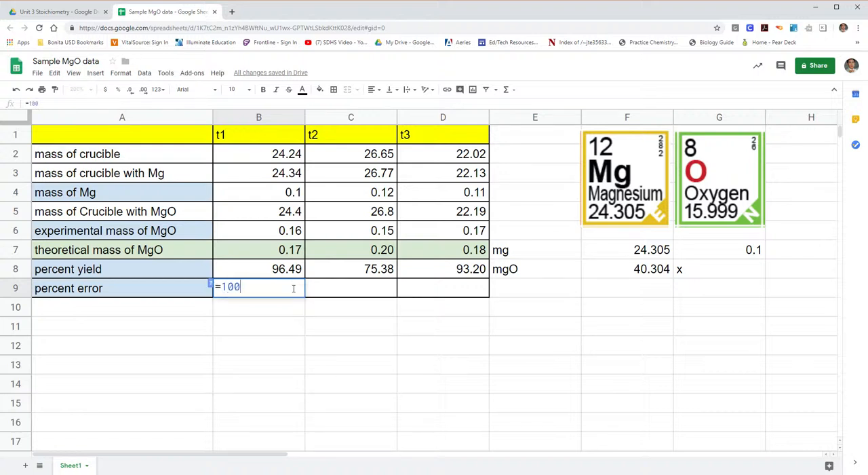
{"action": "type", "text": "-"}
{"action": "left_click", "coordinate": [289, 271]}
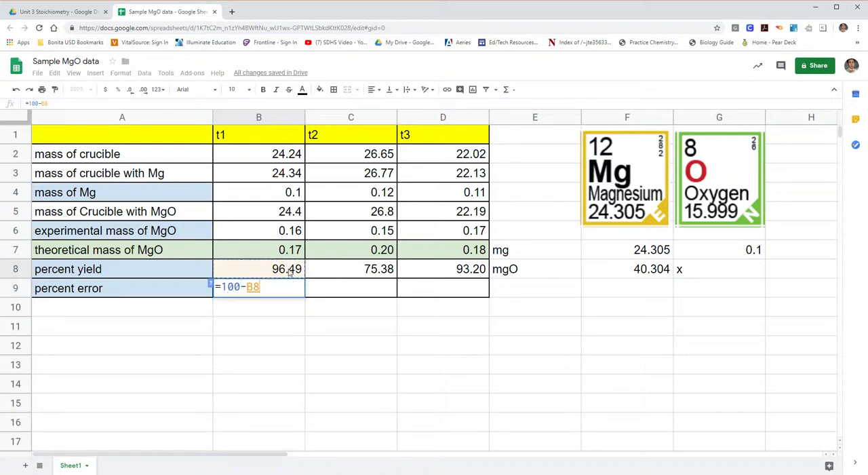
{"action": "key", "text": "Return"}
- Copy the percent error formula from B9 across to D9 and check the formula in each trial's cell
{"action": "left_click", "coordinate": [292, 295]}
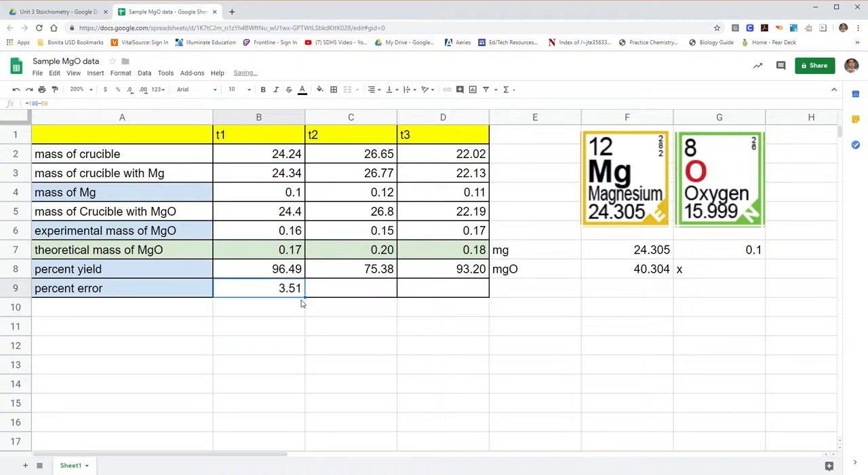
{"action": "left_click_drag", "start_coordinate": [311, 304], "coordinate": [483, 306]}
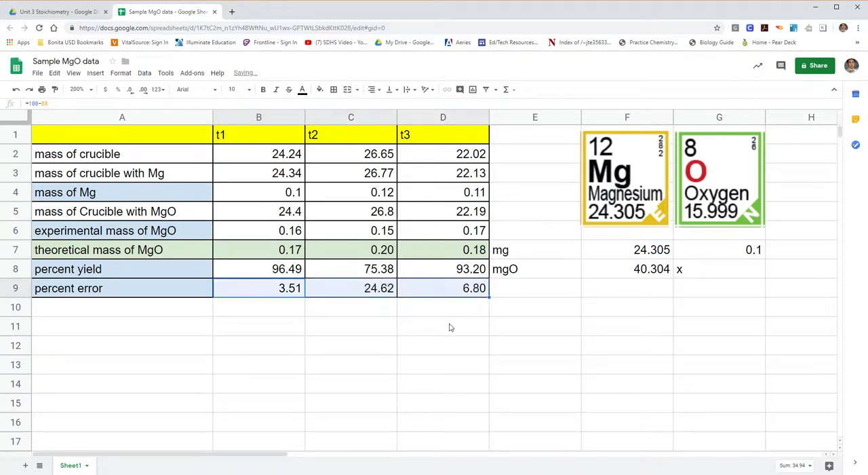
{"action": "left_click", "coordinate": [293, 290]}
{"action": "left_click", "coordinate": [381, 294]}
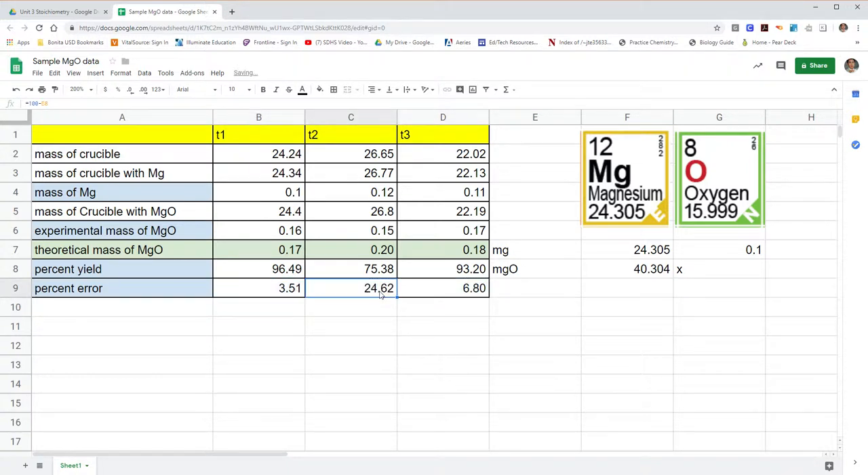
{"action": "left_click", "coordinate": [475, 293]}
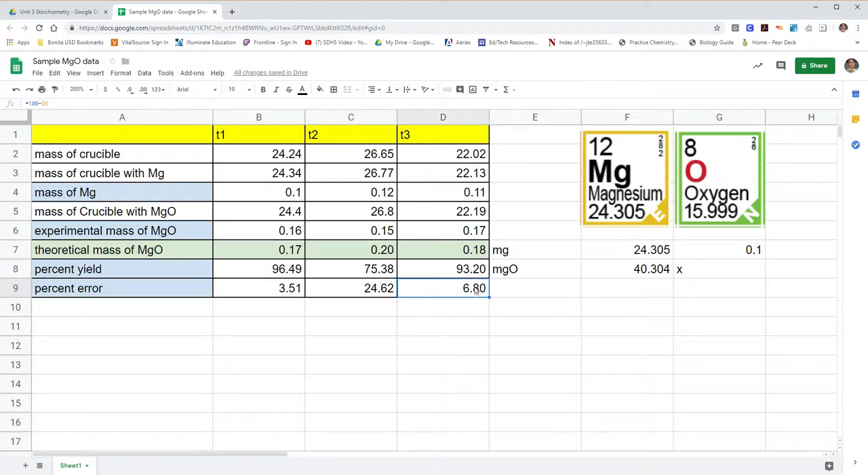